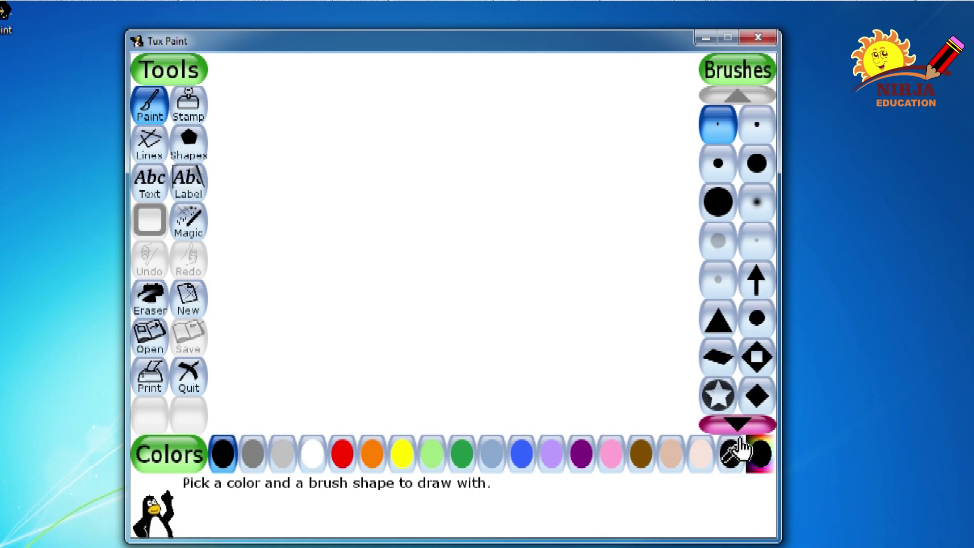
pyautogui.click(741, 419)
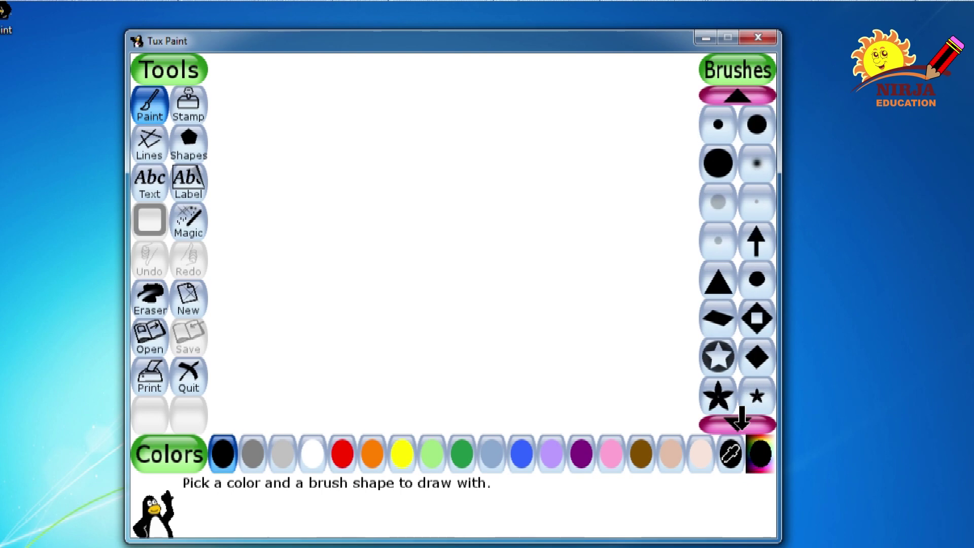
pyautogui.click(741, 419)
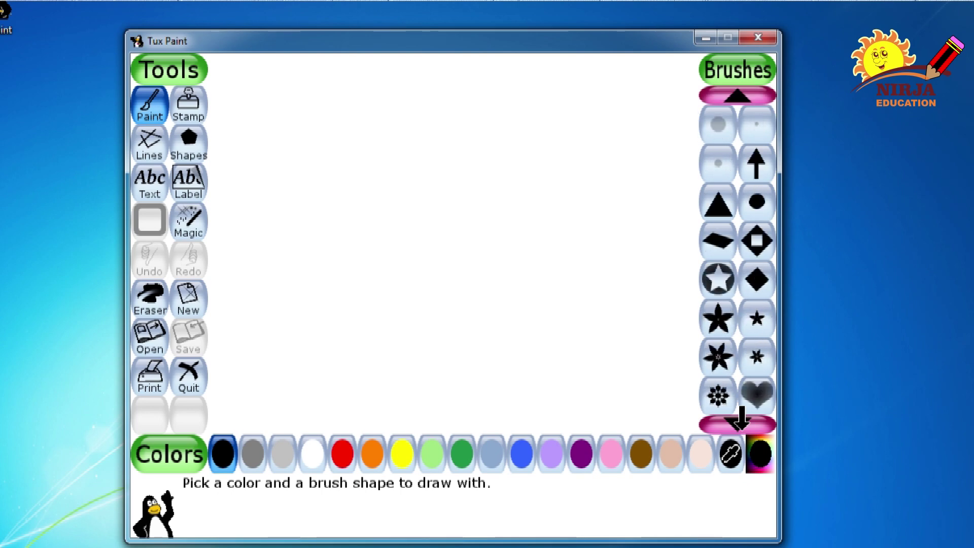
pyautogui.click(741, 418)
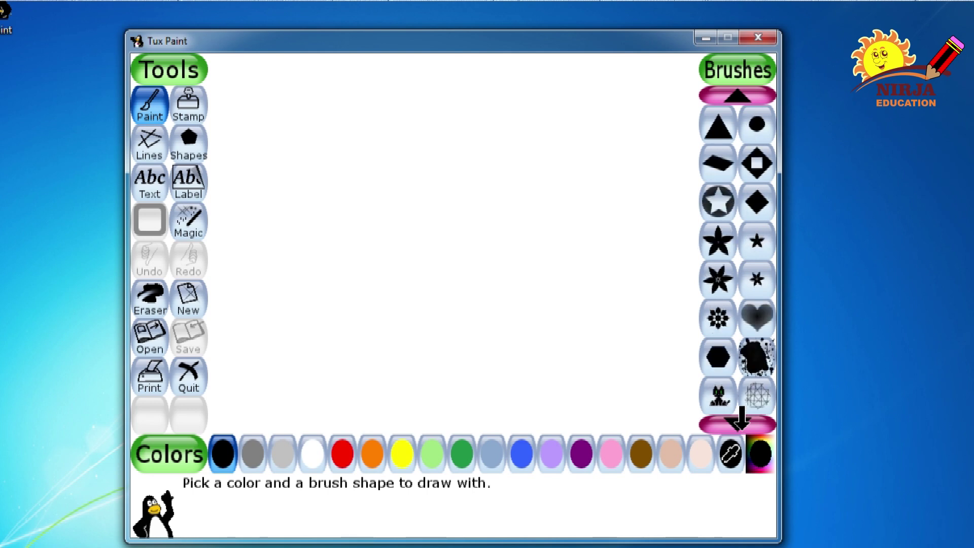
pyautogui.click(741, 419)
pyautogui.click(741, 419)
pyautogui.click(741, 418)
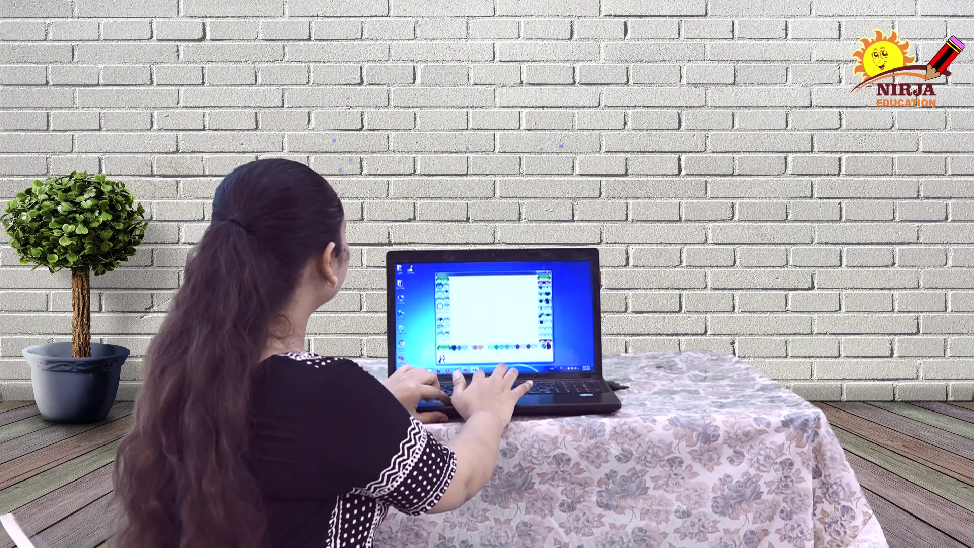
pyautogui.click(189, 104)
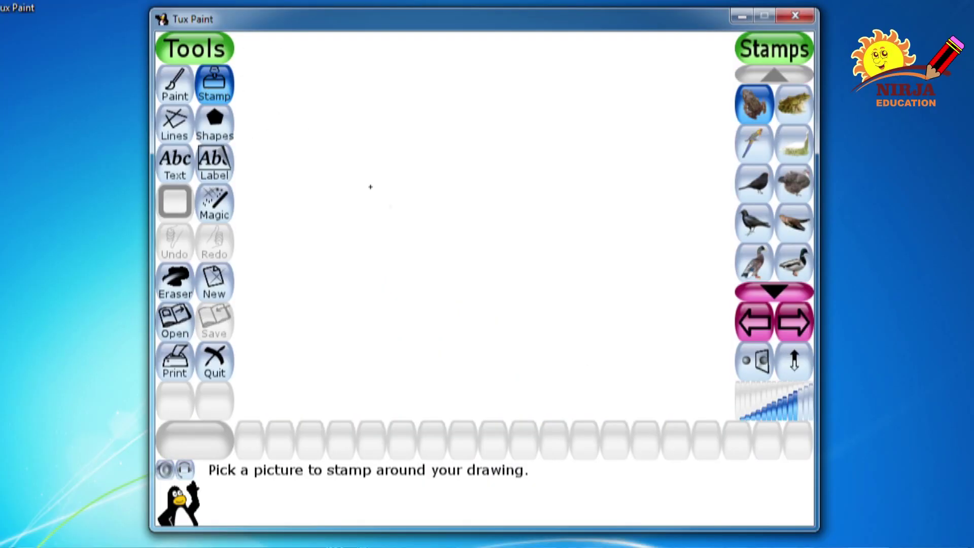
# - Browse the penguin, clothing, food and instrument stamp sets, then switch to straight lines
pyautogui.click(783, 274)
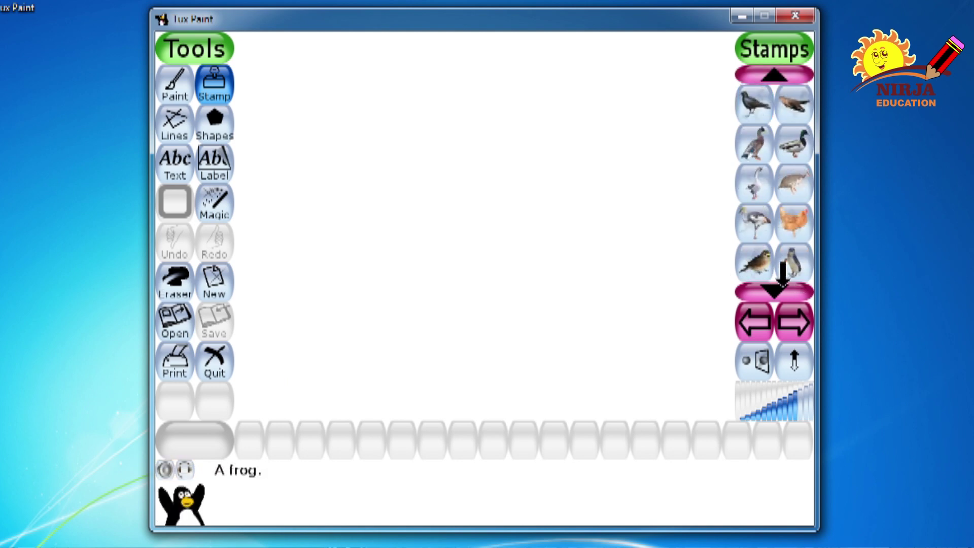
pyautogui.click(790, 333)
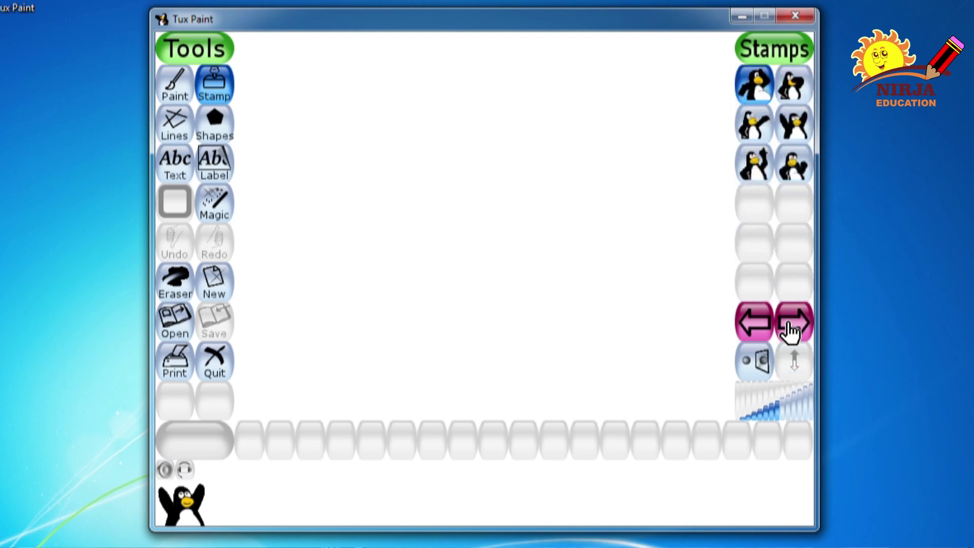
pyautogui.click(790, 332)
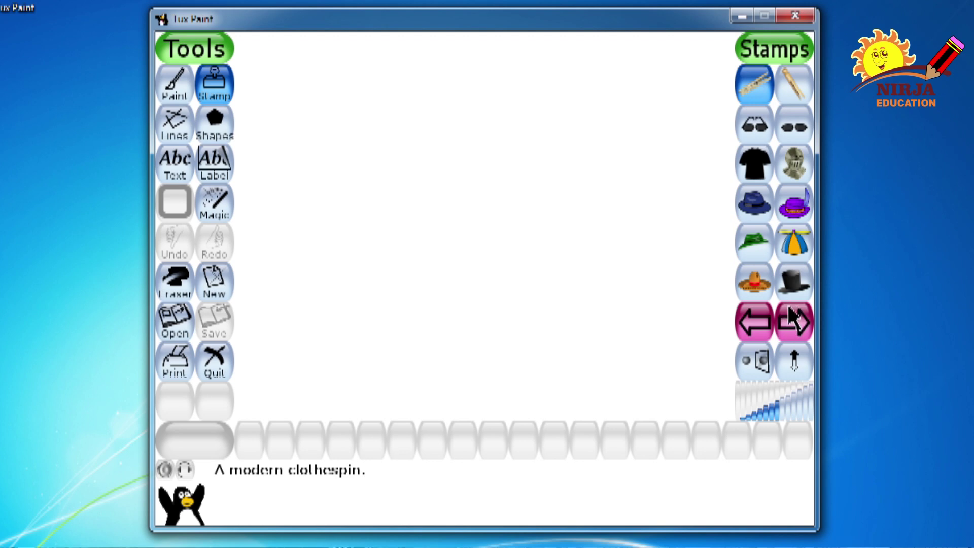
pyautogui.click(789, 332)
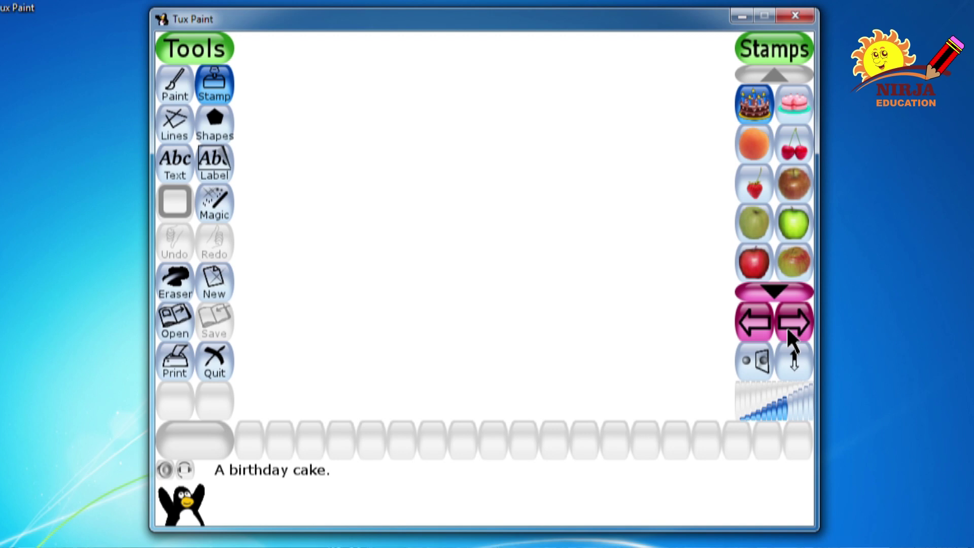
pyautogui.click(790, 332)
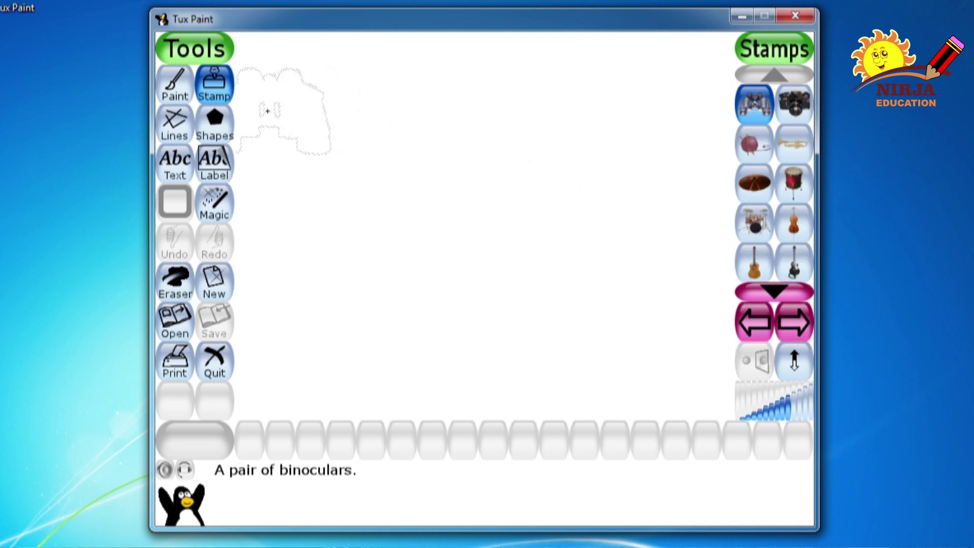
pyautogui.click(187, 120)
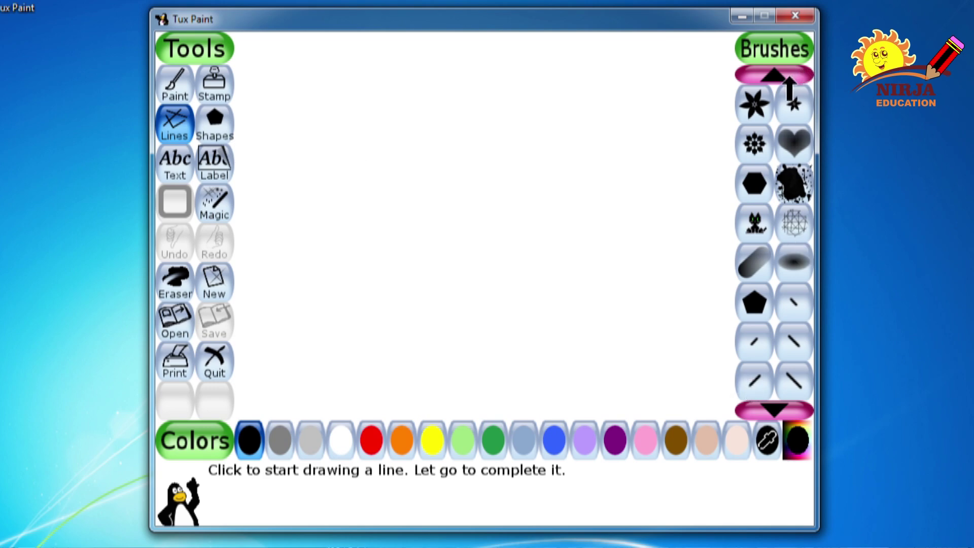
pyautogui.click(789, 84)
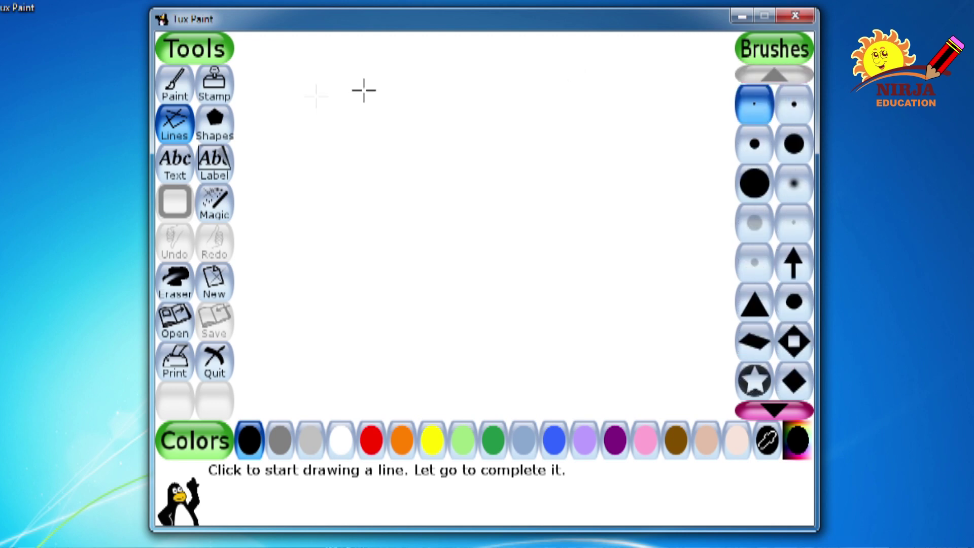
# - Look over the geometric shapes down to the stars, then switch to the Text tool
pyautogui.click(224, 130)
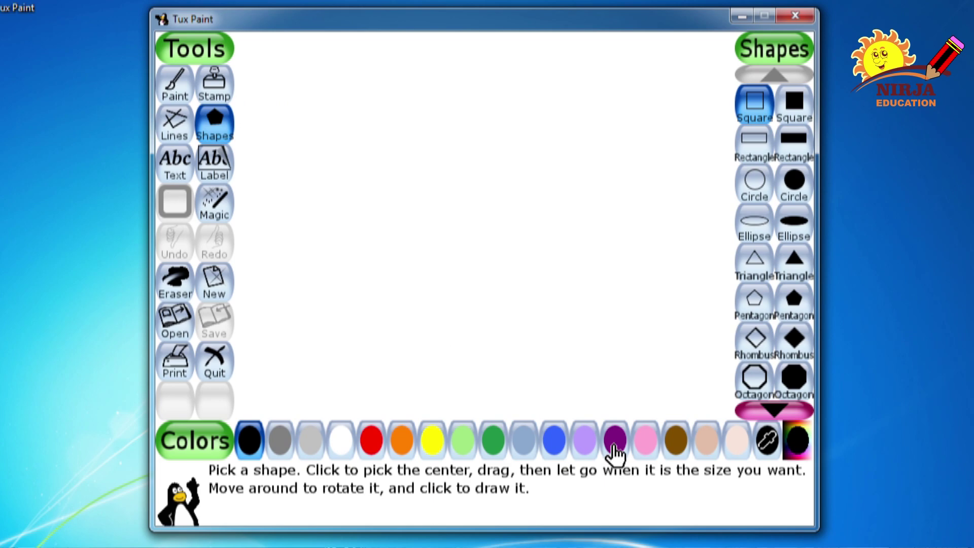
pyautogui.click(766, 409)
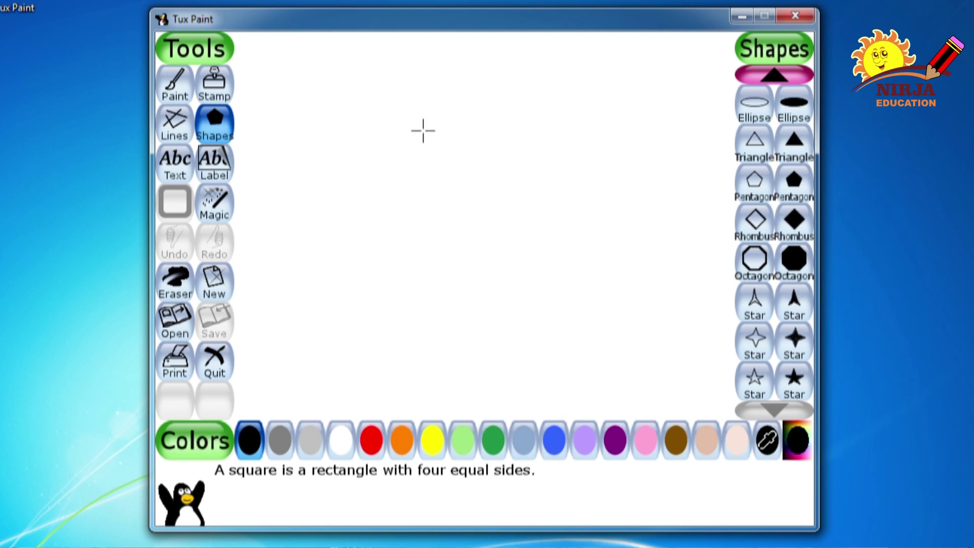
pyautogui.click(183, 162)
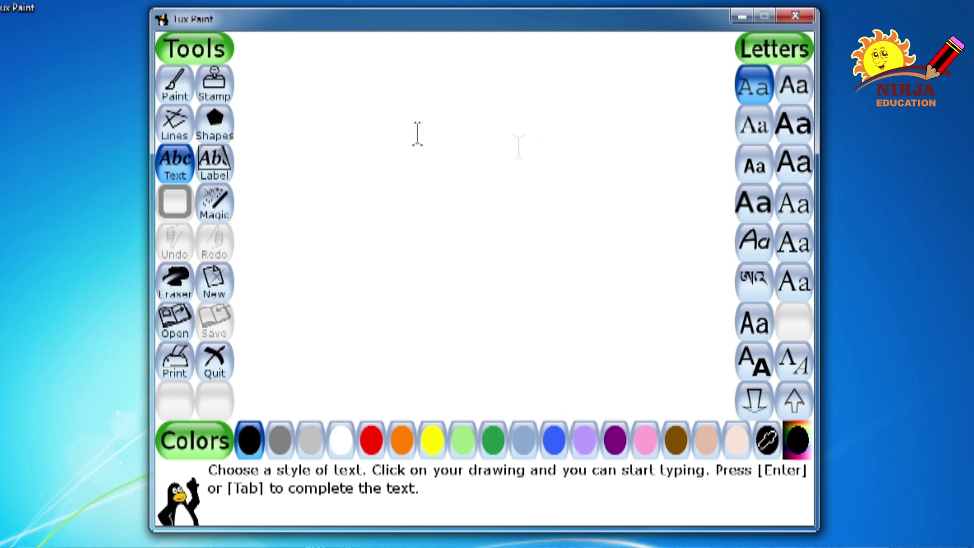
# - Try the Label tool and the Magic effects, then switch to the Eraser
pyautogui.click(223, 159)
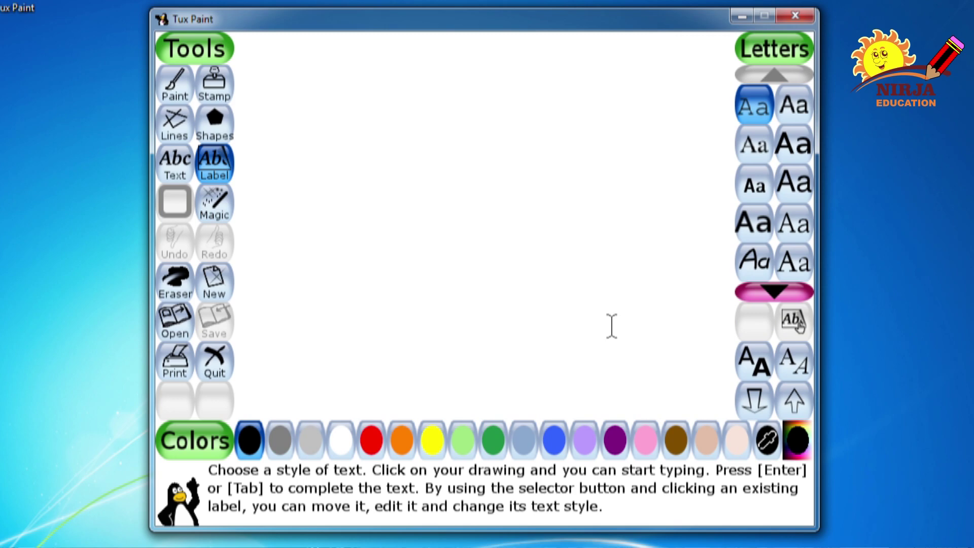
pyautogui.click(225, 207)
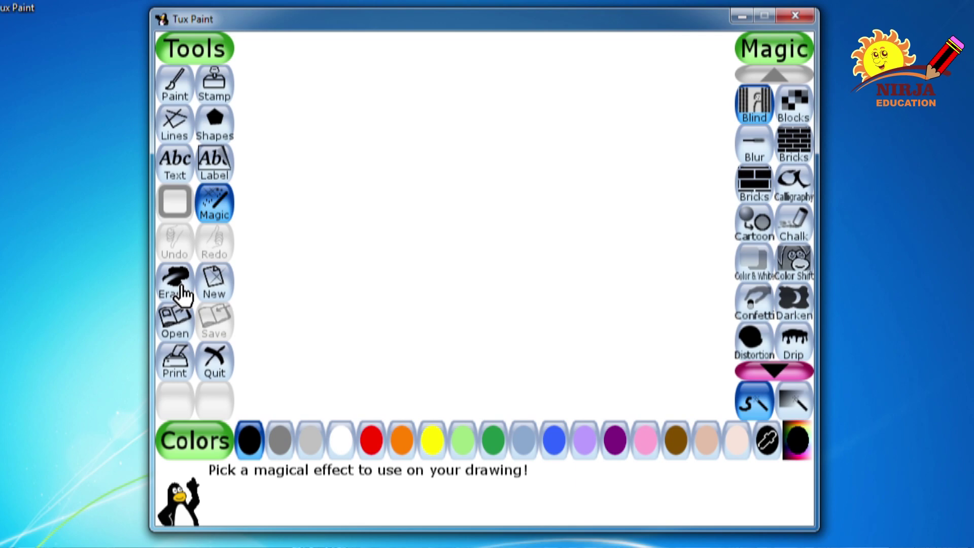
pyautogui.click(178, 284)
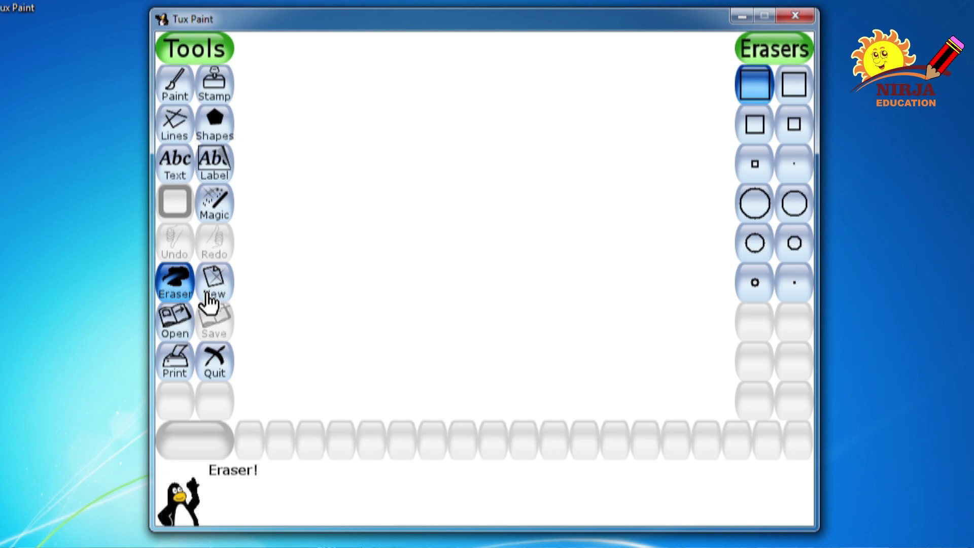
# - Start a new drawing to bring up its background colour choices
pyautogui.click(208, 303)
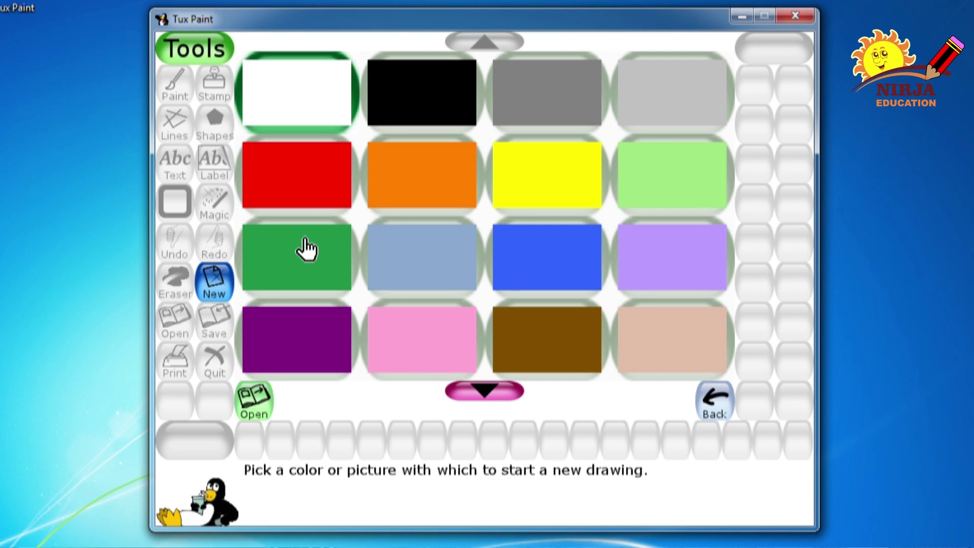
# - Begin the new drawing on plain white and return to freehand painting
pyautogui.click(330, 117)
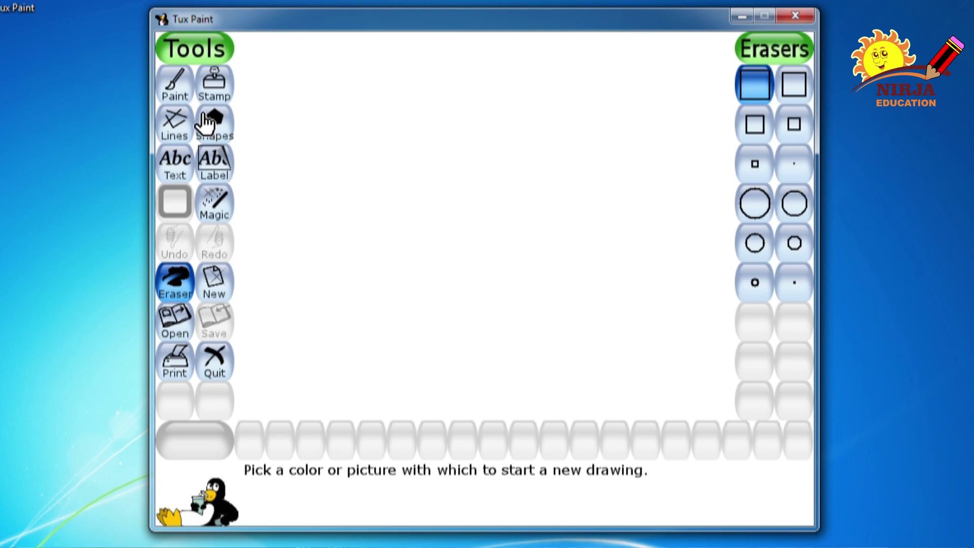
pyautogui.click(182, 86)
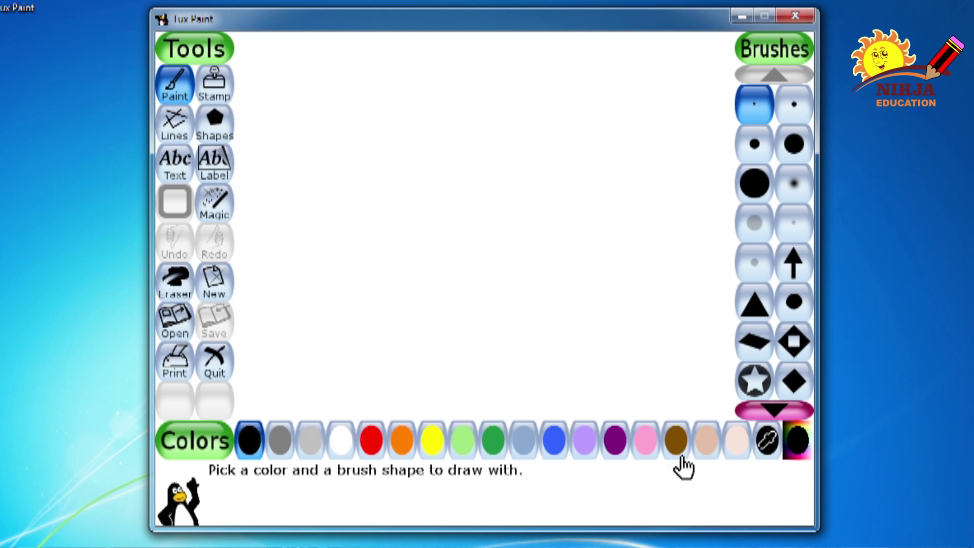
# - Pick light blue from the colour spectrum as the paint colour
pyautogui.click(793, 443)
pyautogui.click(446, 159)
pyautogui.click(420, 162)
pyautogui.click(455, 192)
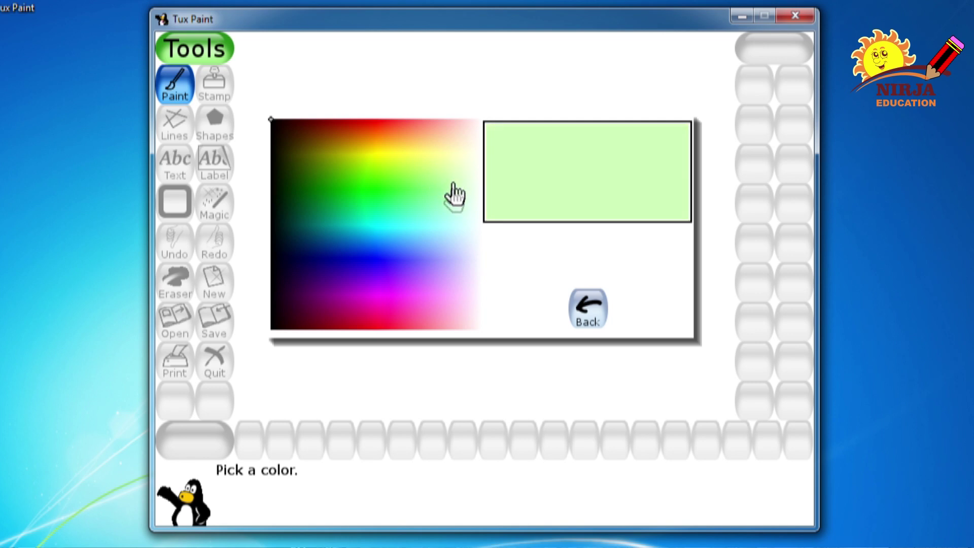
pyautogui.click(446, 252)
pyautogui.press('Return')
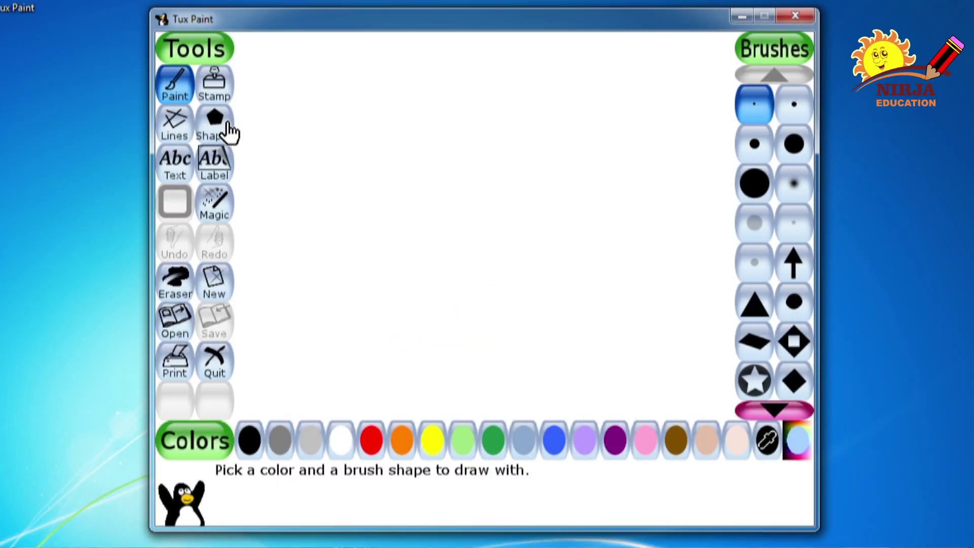
# - Draw a light blue outlined circle near the top-left of the canvas
pyautogui.click(229, 132)
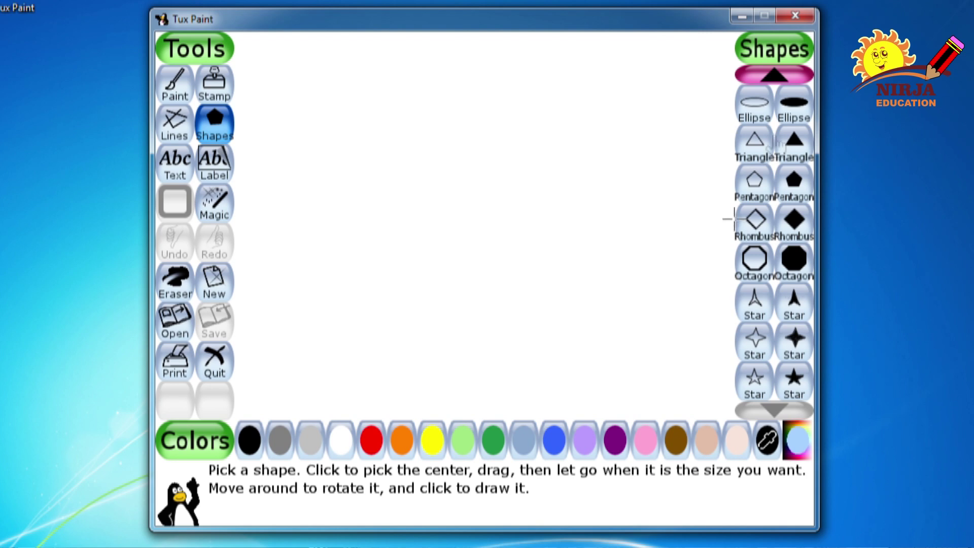
pyautogui.click(781, 75)
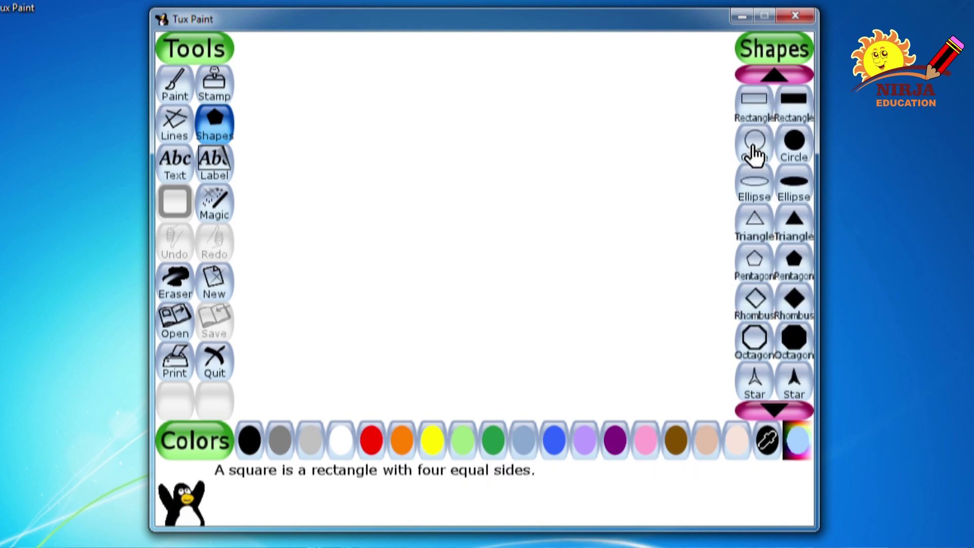
pyautogui.click(755, 151)
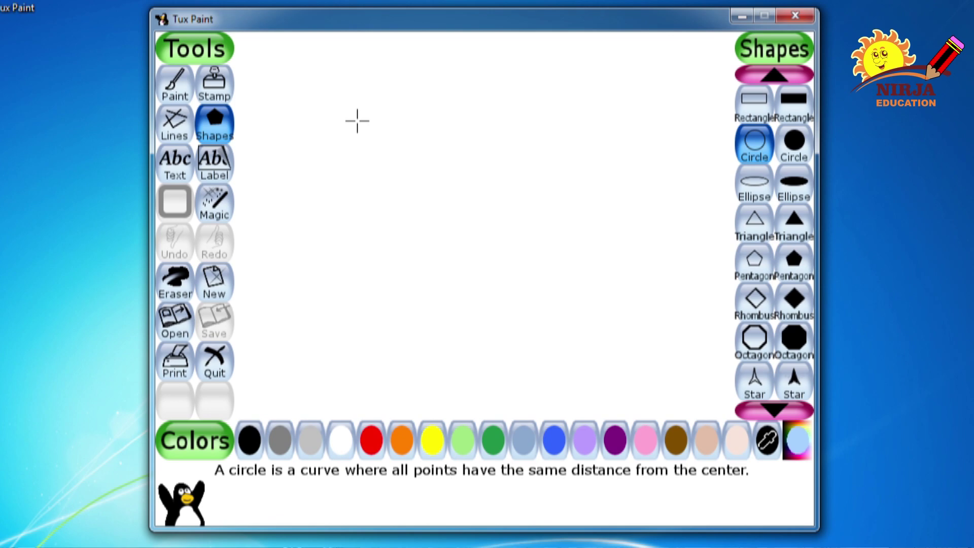
pyautogui.moveTo(357, 121); pyautogui.dragTo(406, 195)
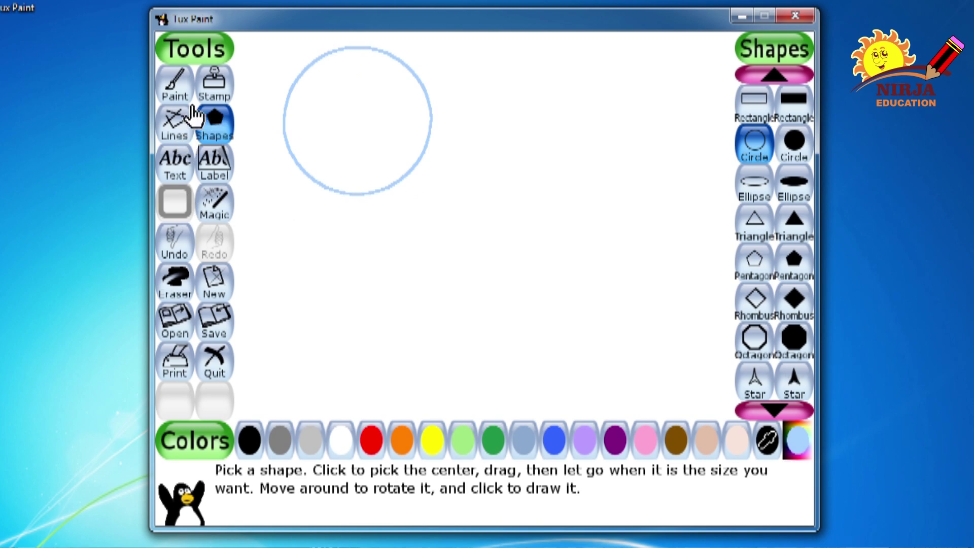
pyautogui.click(214, 205)
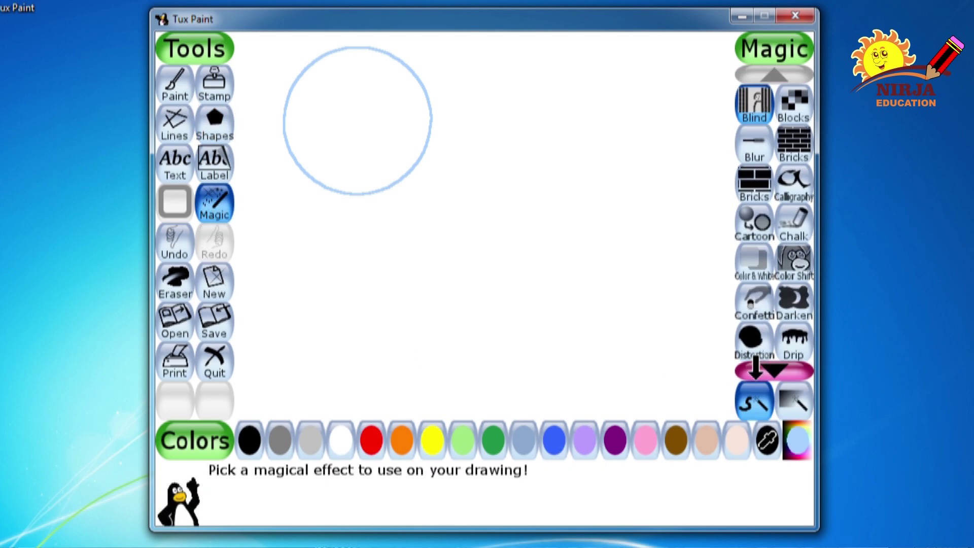
# - Fill the outlined circle solid yellow with the Magic Fill effect
pyautogui.click(767, 369)
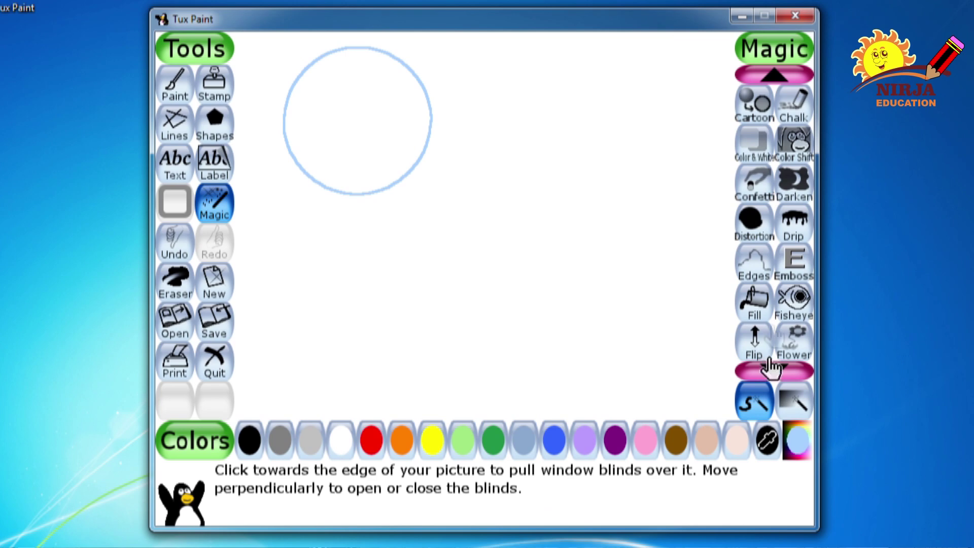
pyautogui.click(764, 315)
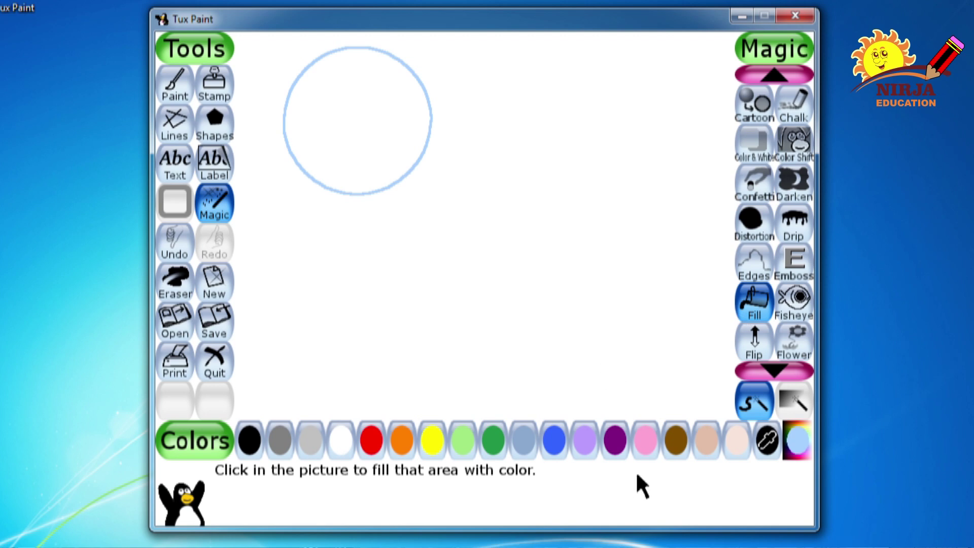
pyautogui.click(438, 445)
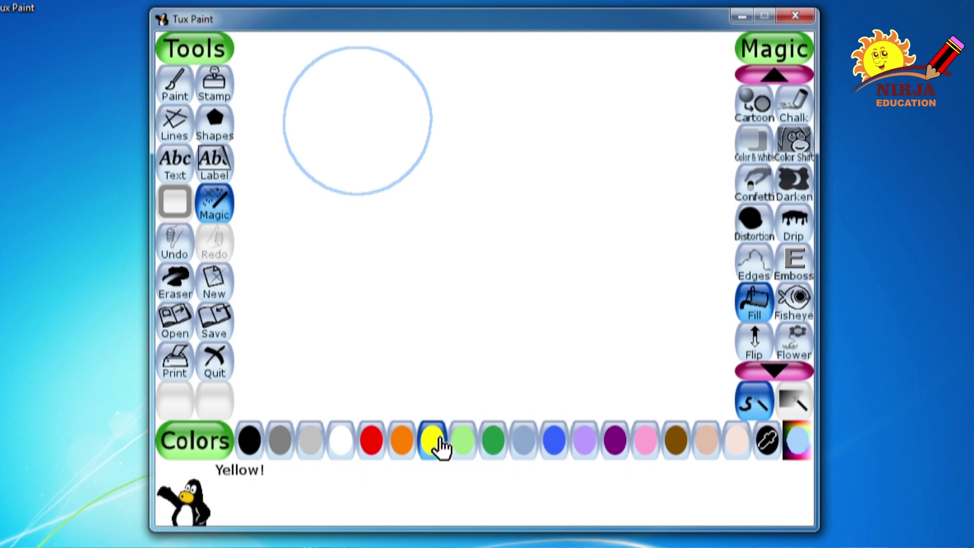
pyautogui.click(413, 111)
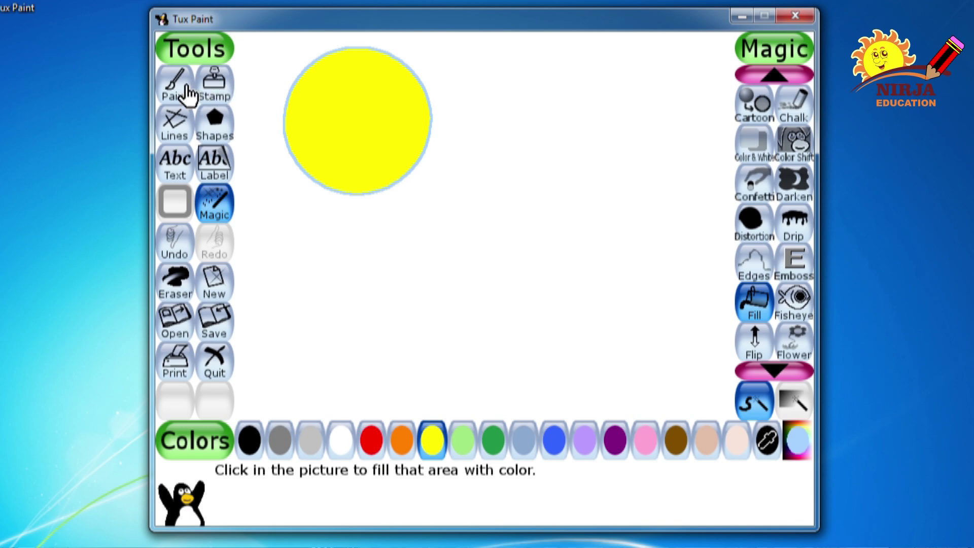
pyautogui.click(208, 132)
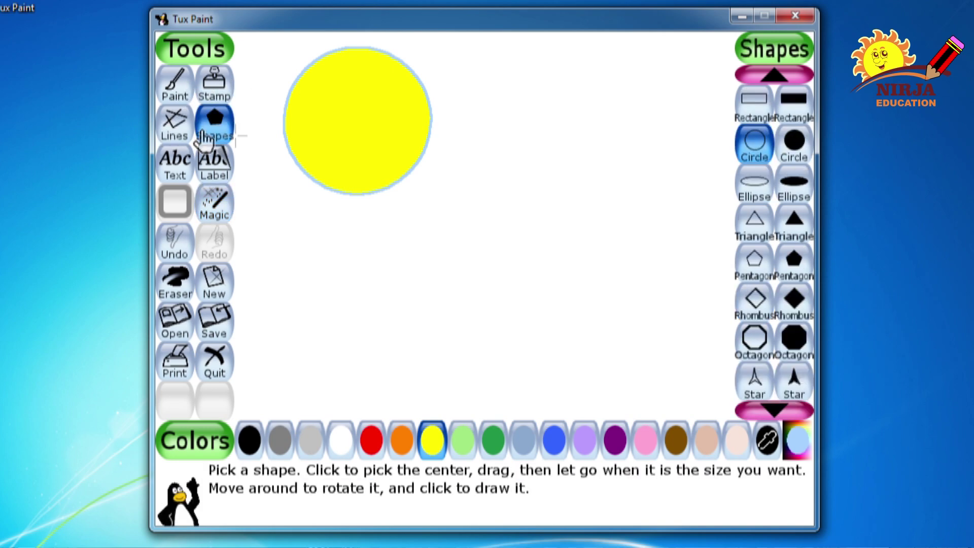
pyautogui.click(795, 162)
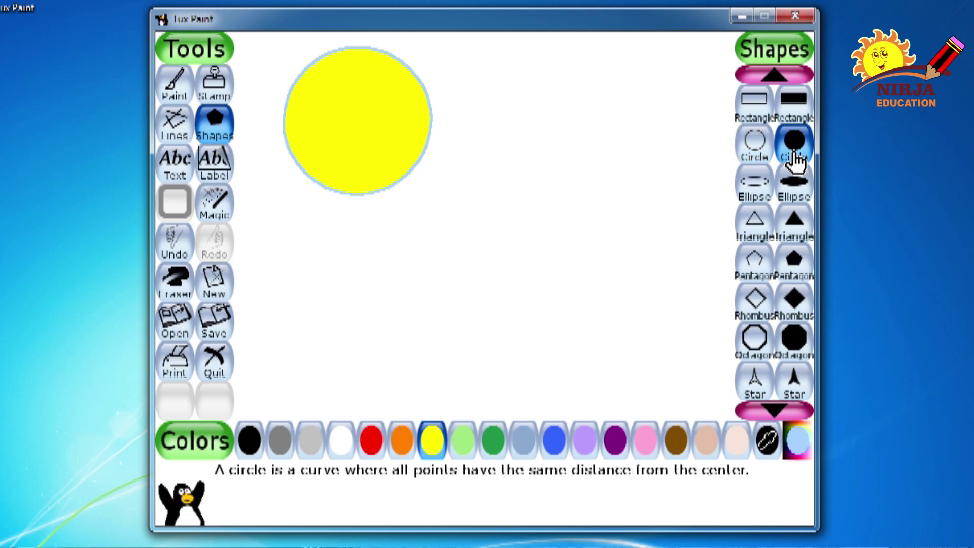
# - Draw a small orange filled-circle eye inside the yellow circle
pyautogui.click(404, 449)
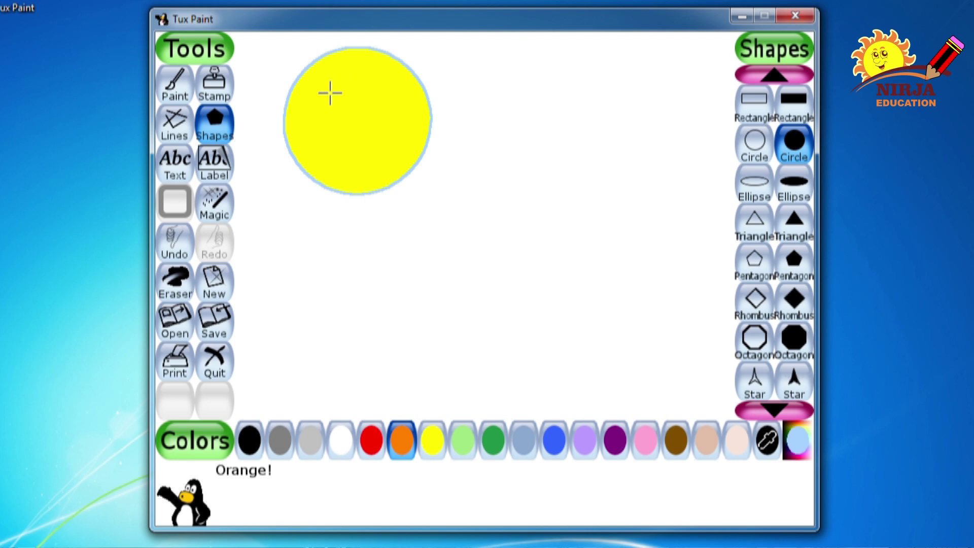
pyautogui.moveTo(330, 93); pyautogui.dragTo(394, 93)
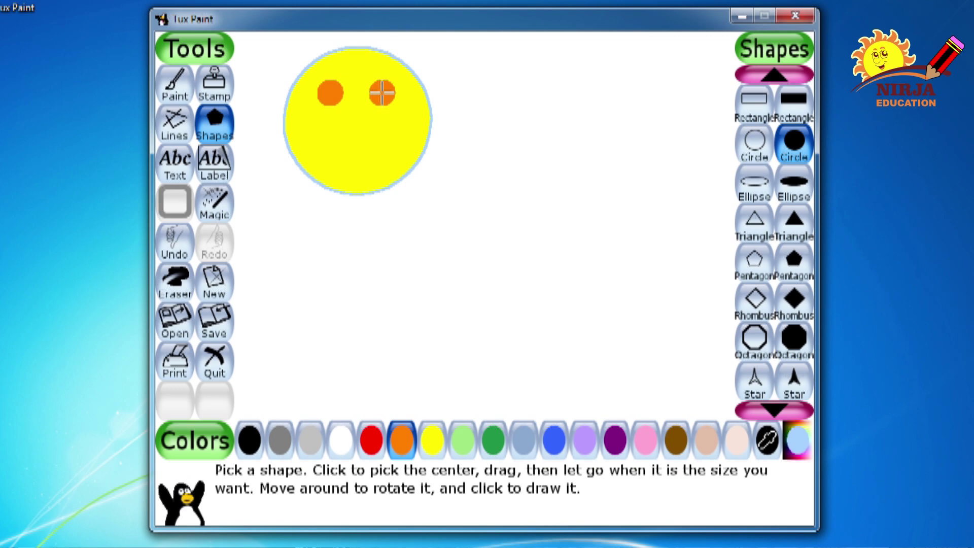
pyautogui.click(176, 93)
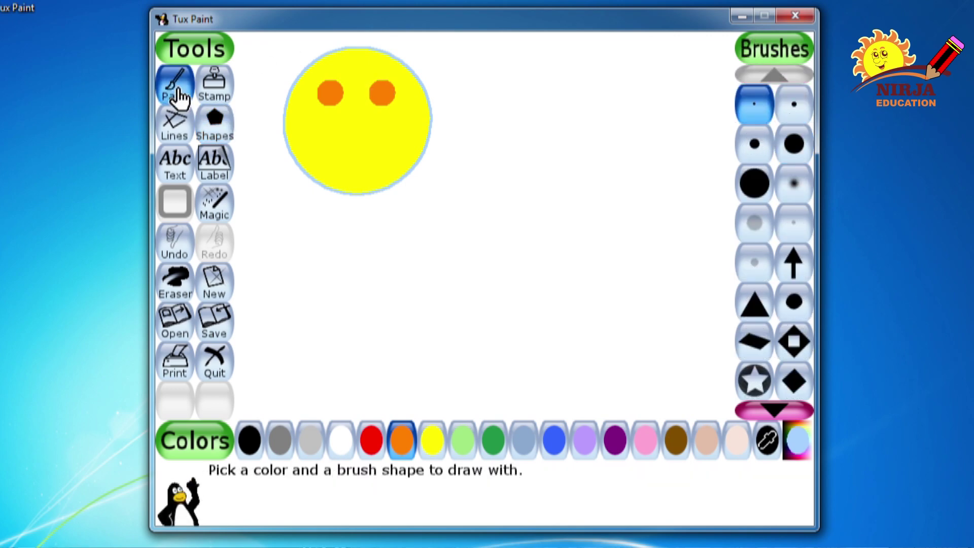
pyautogui.click(750, 162)
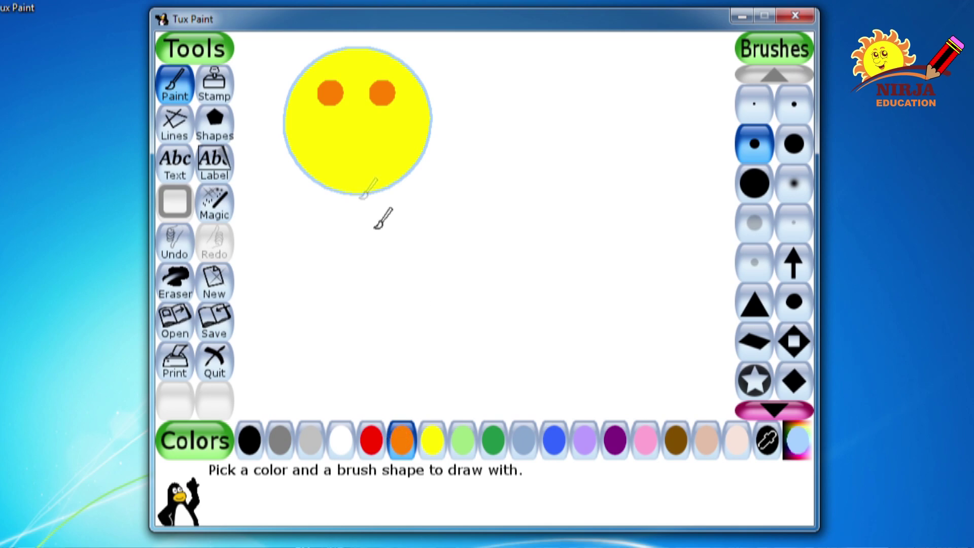
# - Paint an orange curved smile beneath the eyes with a medium brush
pyautogui.moveTo(317, 137)
pyautogui.mouseDown()
pyautogui.moveTo(353, 166)
pyautogui.moveTo(387, 165)
pyautogui.moveTo(405, 143)
pyautogui.mouseUp()
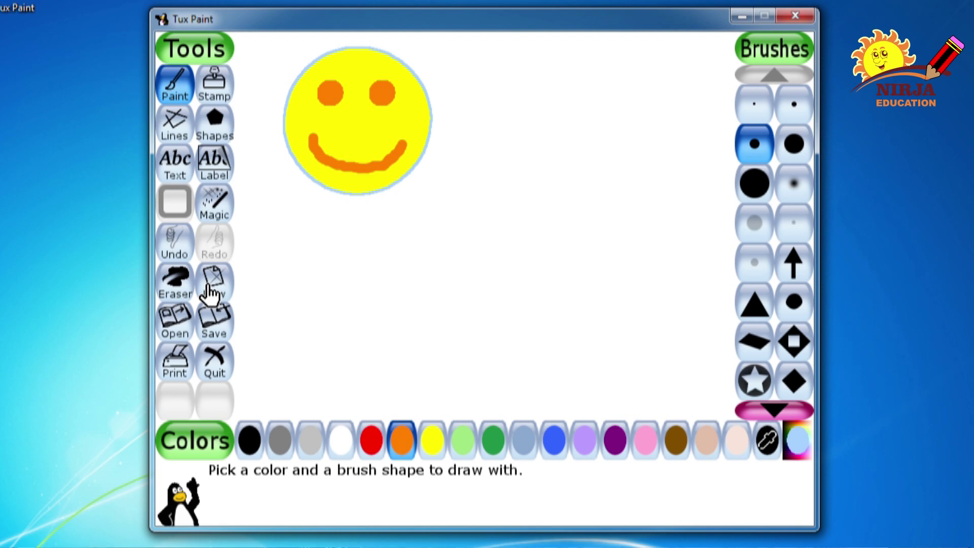
# - Save the smiley drawing and start a new drawing on a plain white background
pyautogui.click(210, 335)
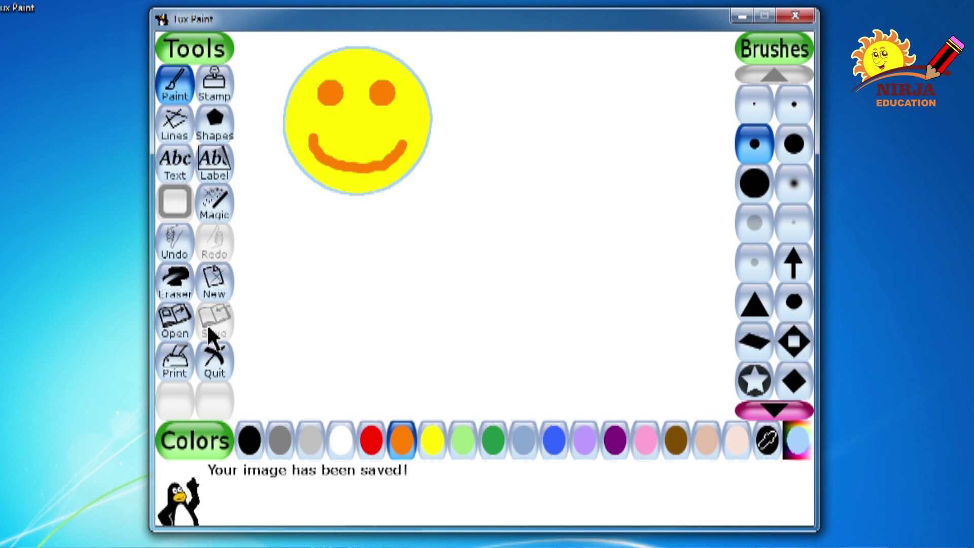
pyautogui.click(222, 286)
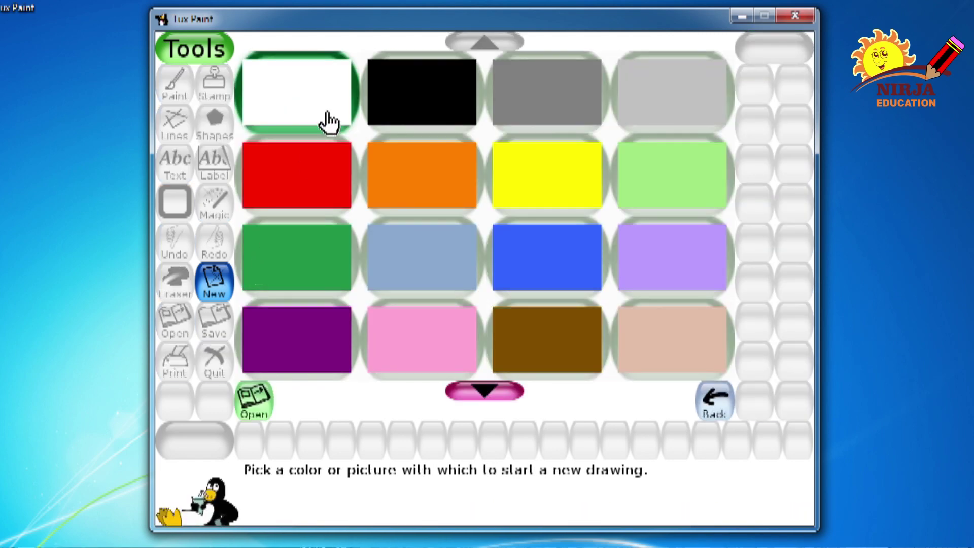
pyautogui.click(328, 122)
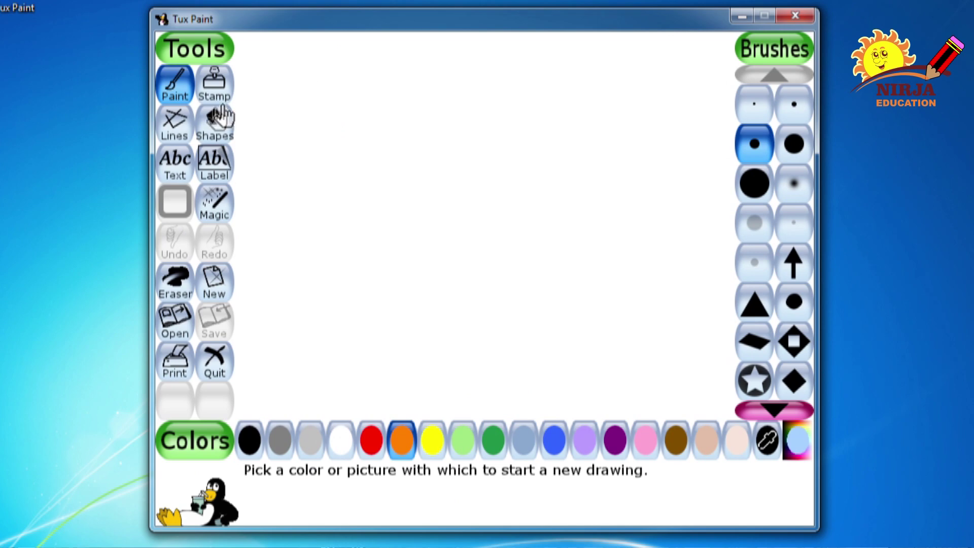
pyautogui.click(179, 88)
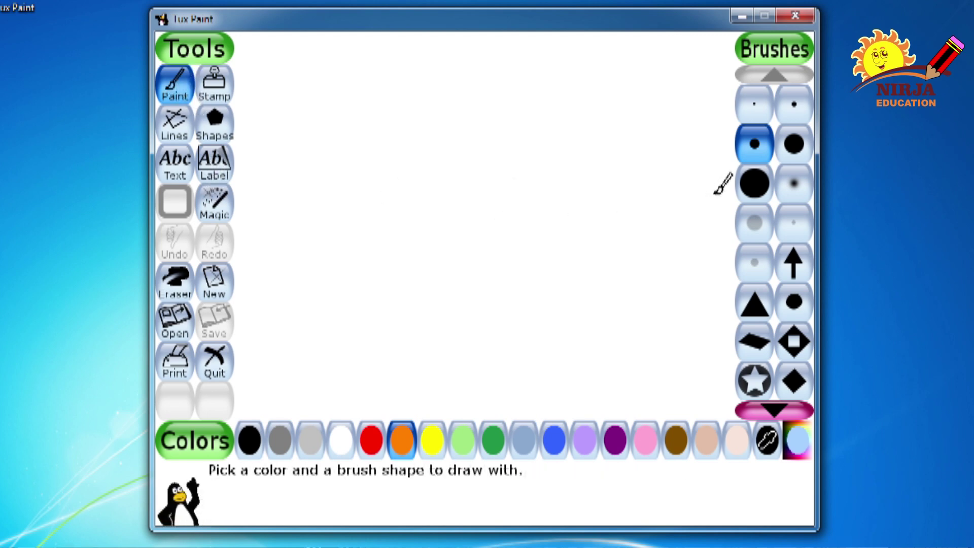
# - Draw two thick dark green horizontal lines across the lower canvas with the large round brush
pyautogui.click(746, 192)
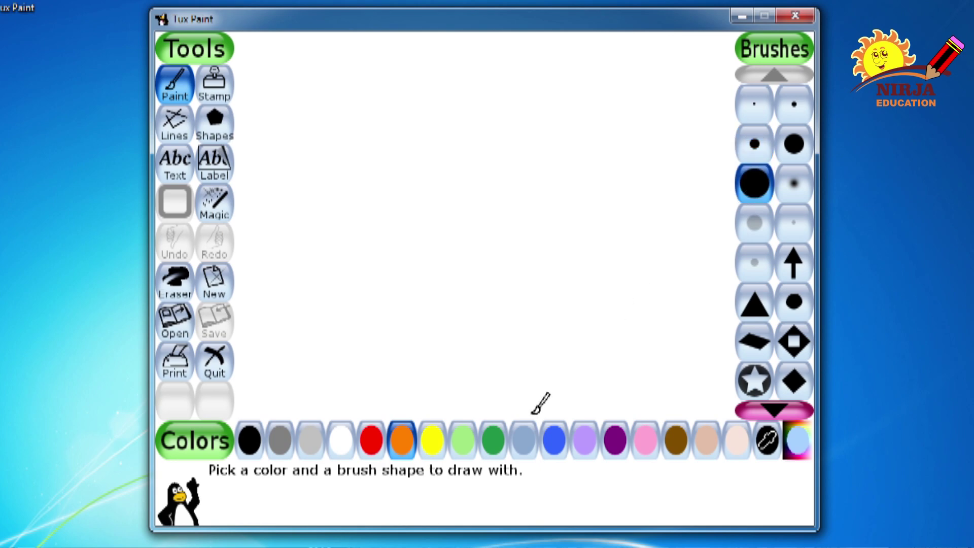
pyautogui.click(492, 448)
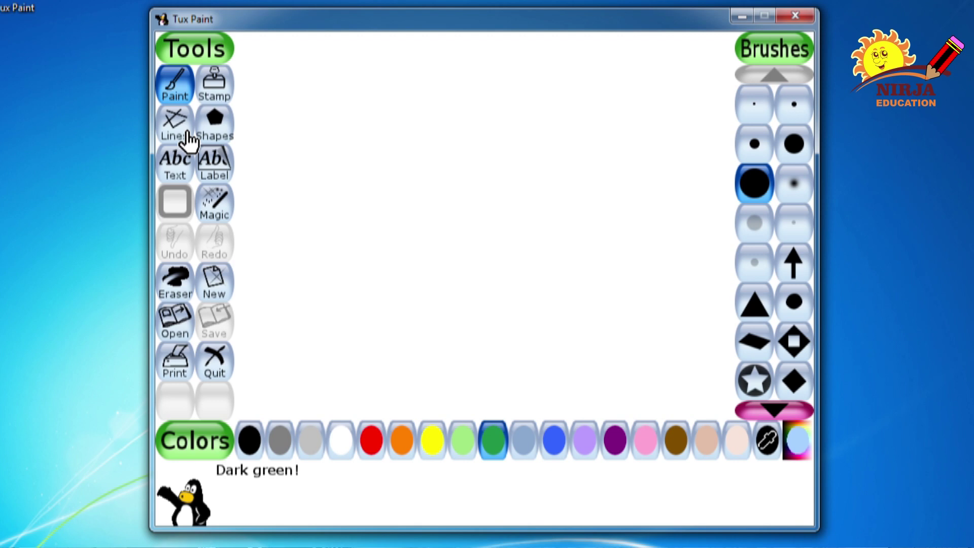
pyautogui.click(188, 142)
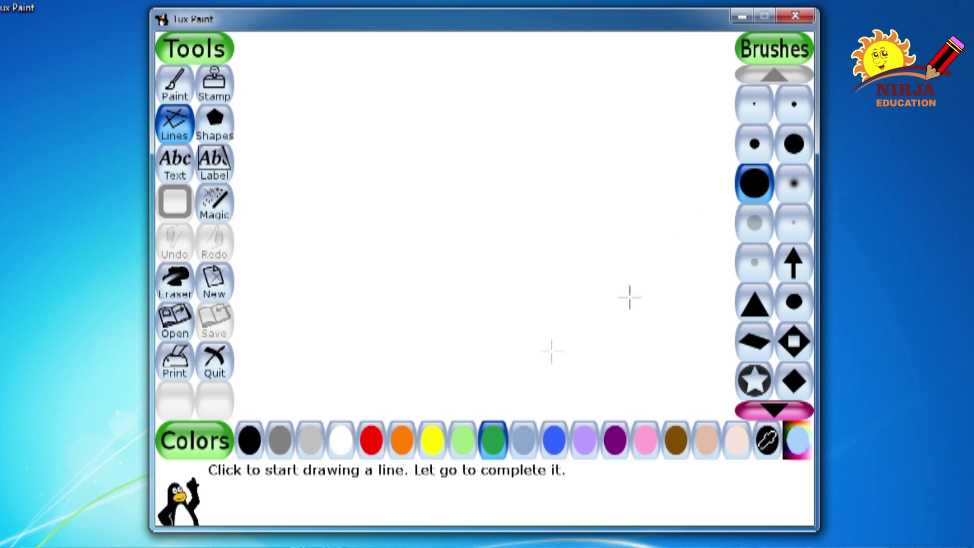
pyautogui.click(491, 455)
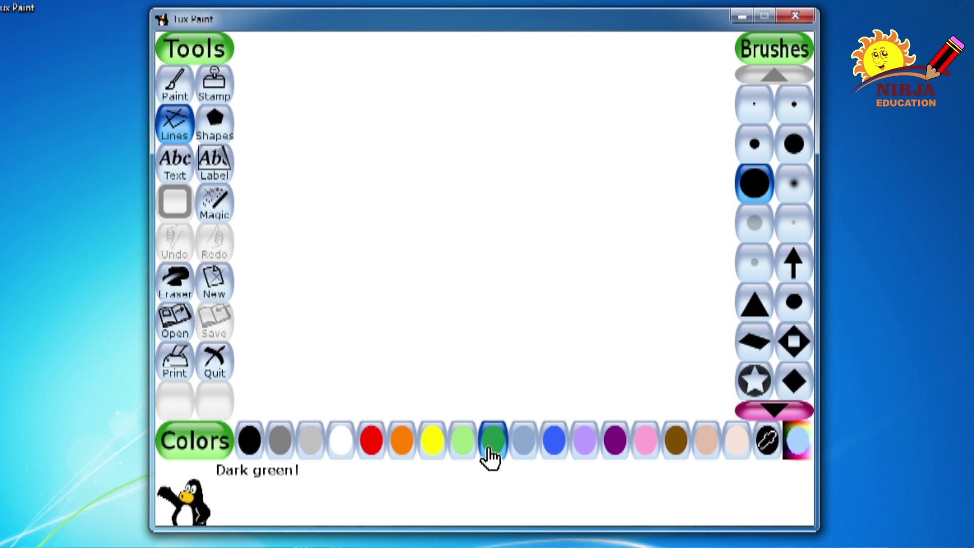
pyautogui.moveTo(250, 337); pyautogui.dragTo(626, 319)
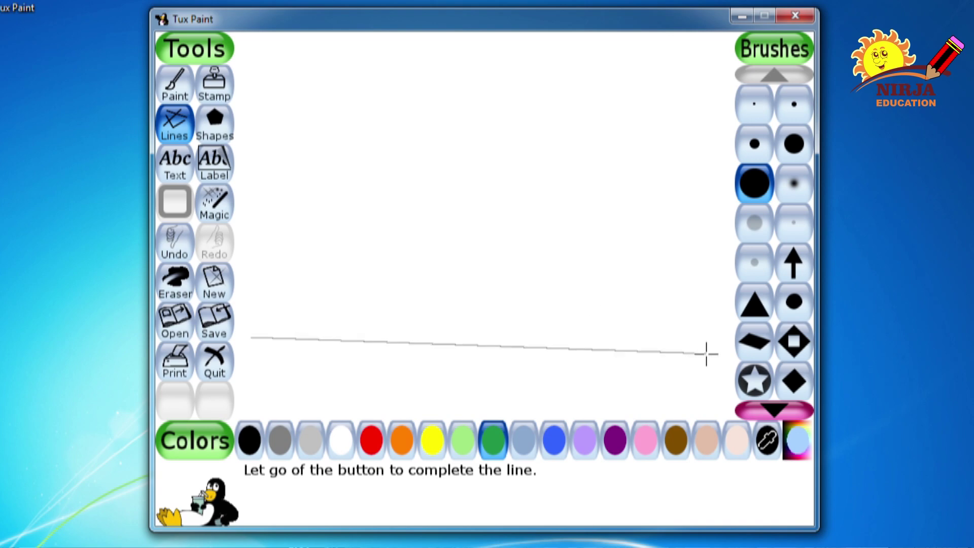
pyautogui.moveTo(627, 319); pyautogui.dragTo(720, 343)
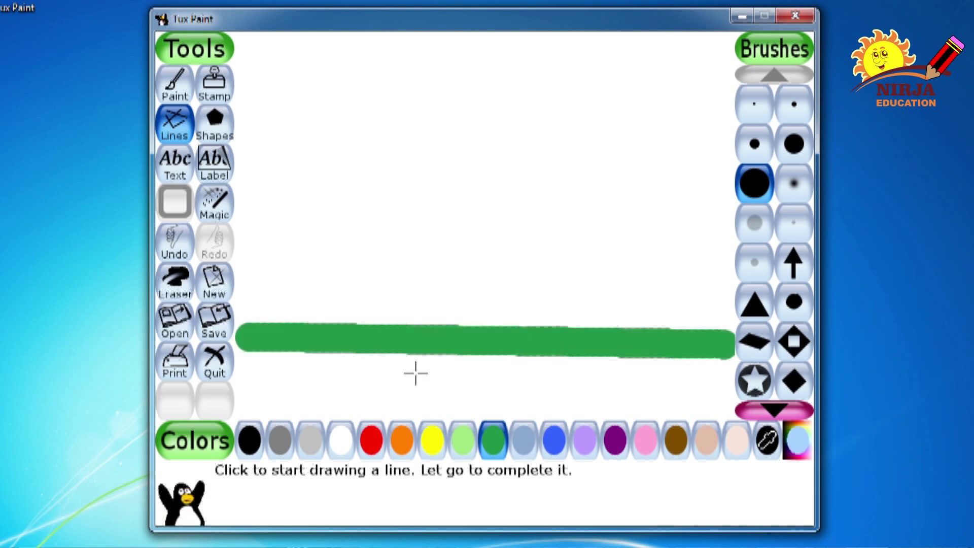
pyautogui.moveTo(261, 393)
pyautogui.mouseDown()
pyautogui.moveTo(535, 404)
pyautogui.moveTo(715, 394)
pyautogui.mouseUp()
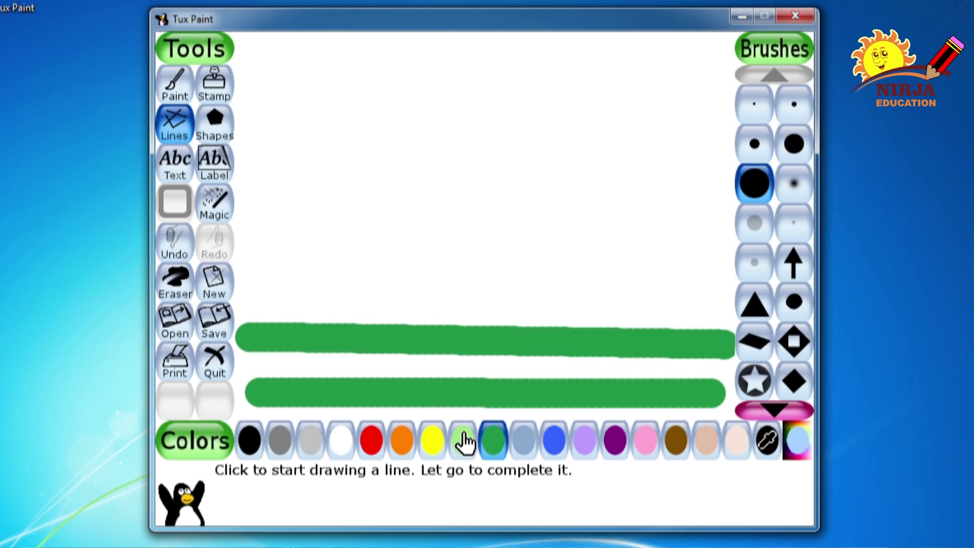
# - Dot both dark green stripes with eight light green spots along their length
pyautogui.click(463, 440)
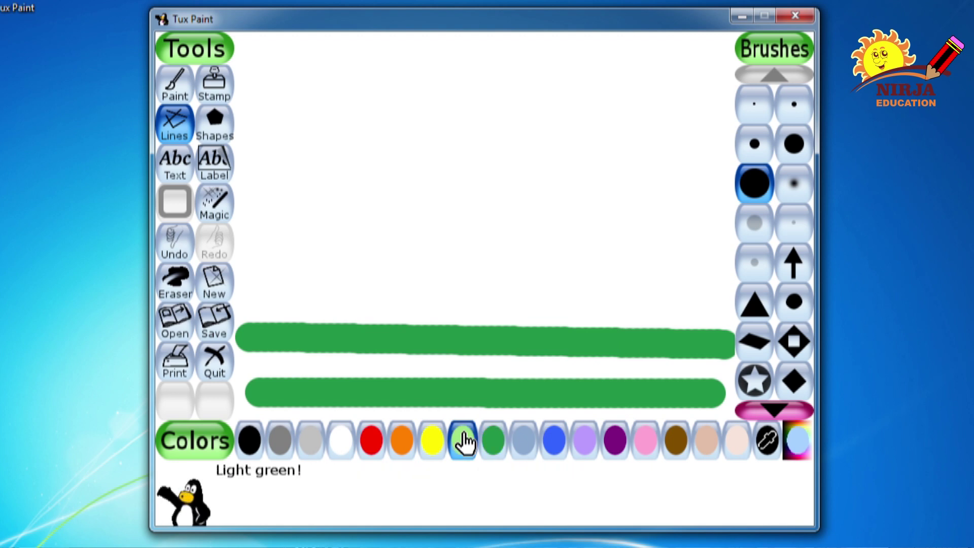
pyautogui.click(302, 337)
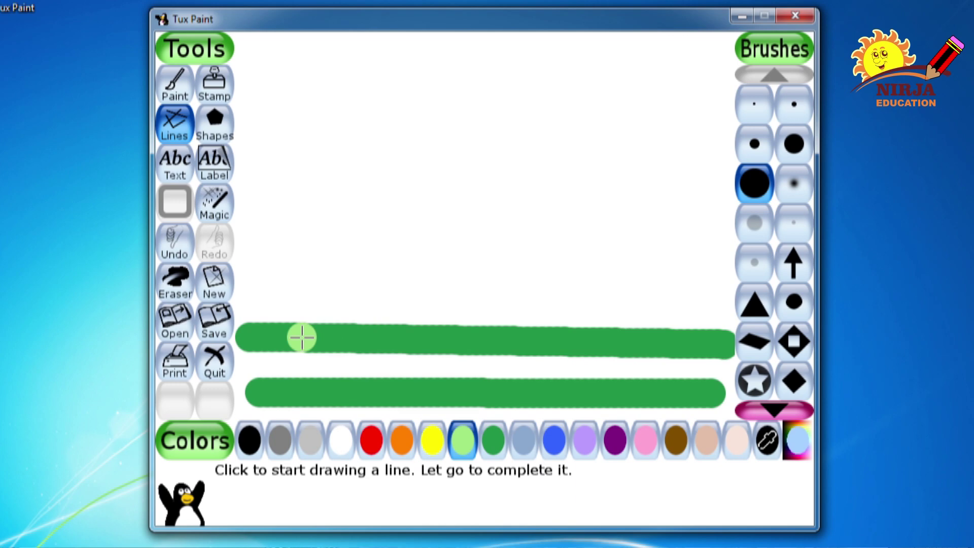
pyautogui.click(373, 361)
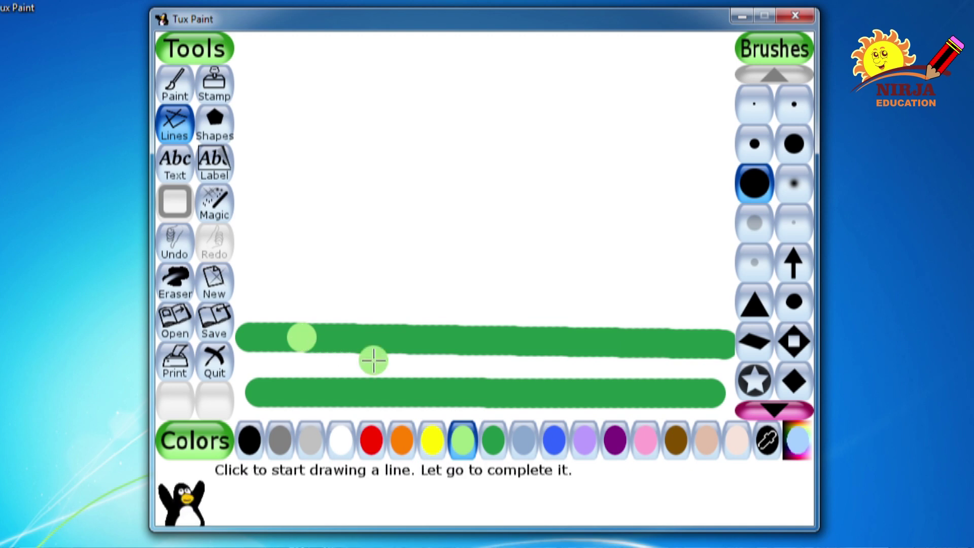
pyautogui.click(446, 385)
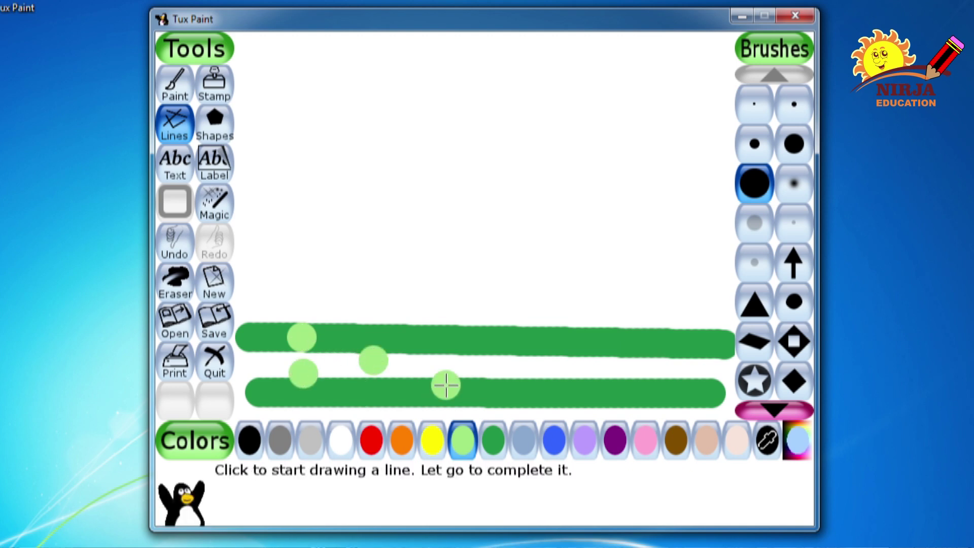
pyautogui.click(480, 339)
pyautogui.click(543, 386)
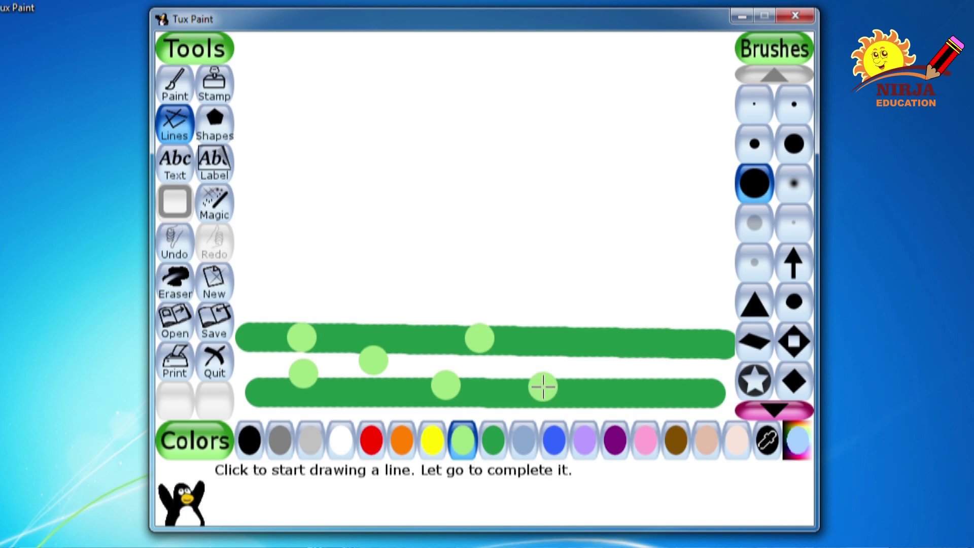
pyautogui.click(593, 338)
pyautogui.click(652, 390)
pyautogui.click(705, 351)
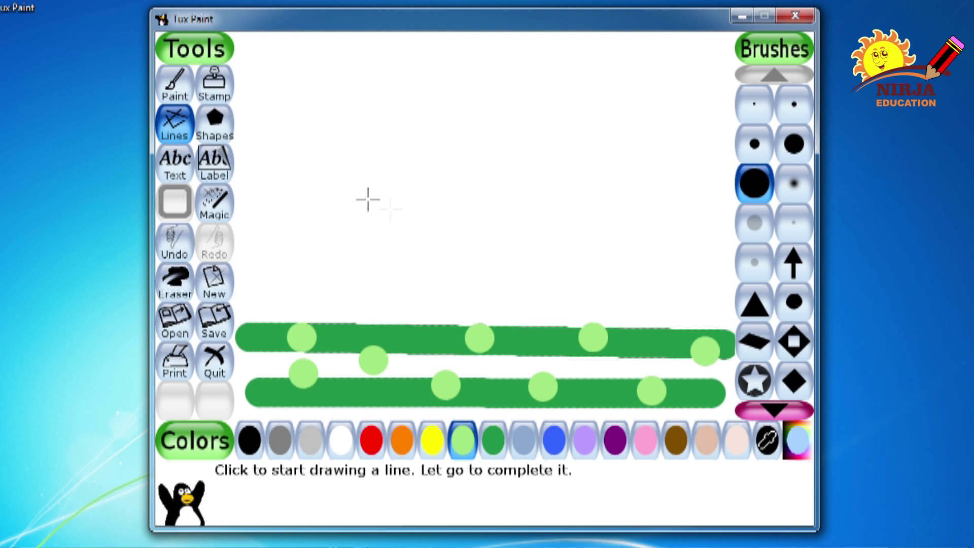
pyautogui.click(229, 209)
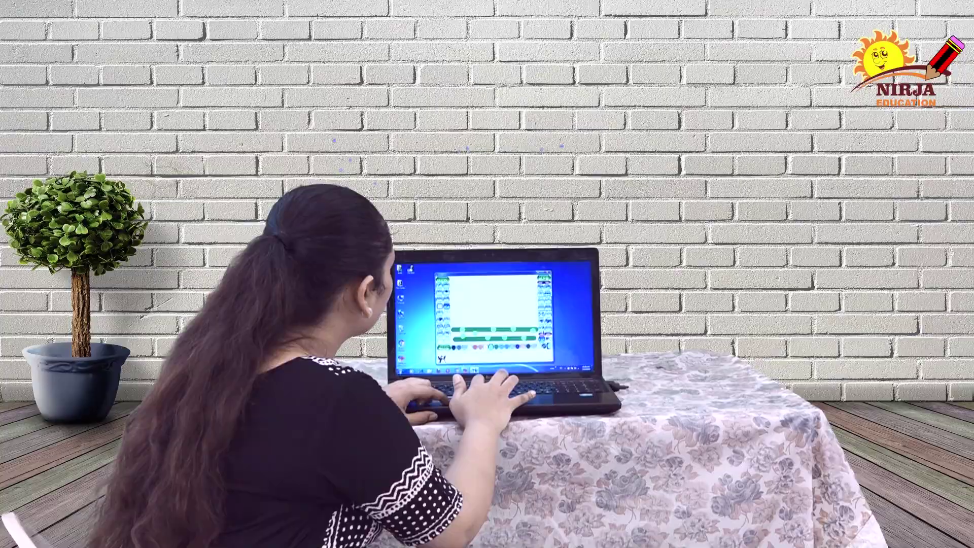
pyautogui.click(766, 364)
pyautogui.click(766, 365)
pyautogui.click(767, 365)
pyautogui.click(767, 365)
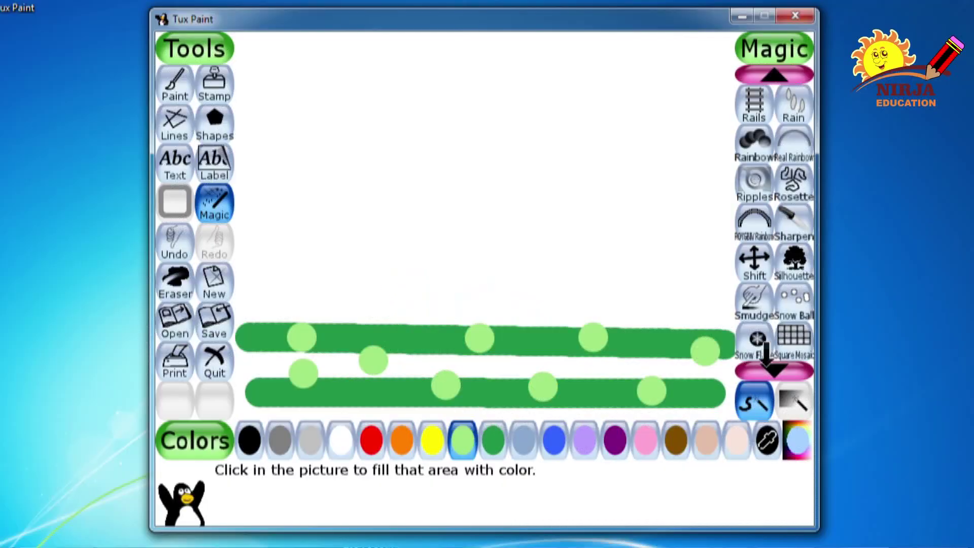
# - Blur the green stripes into a streaky green band with the Magic Smudge effect
pyautogui.click(756, 305)
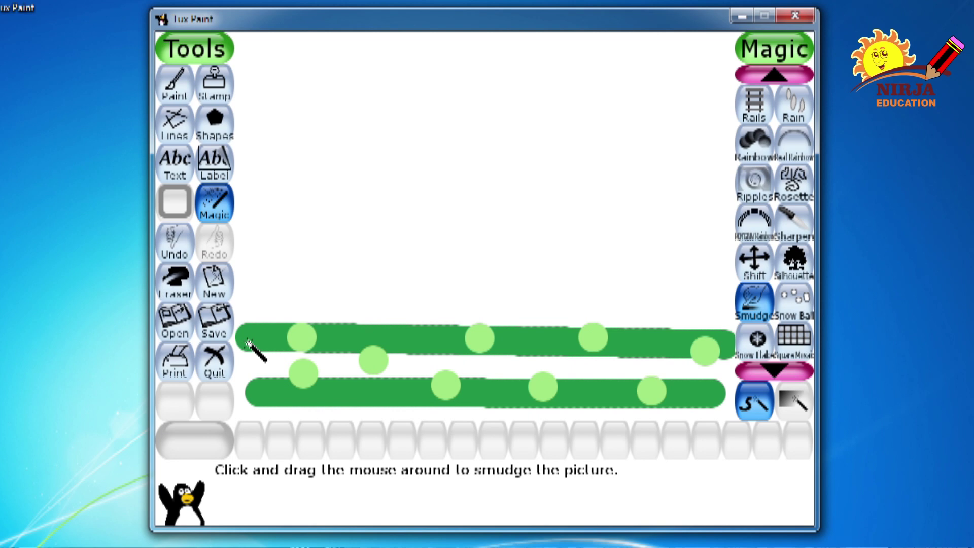
pyautogui.moveTo(246, 343); pyautogui.dragTo(417, 424)
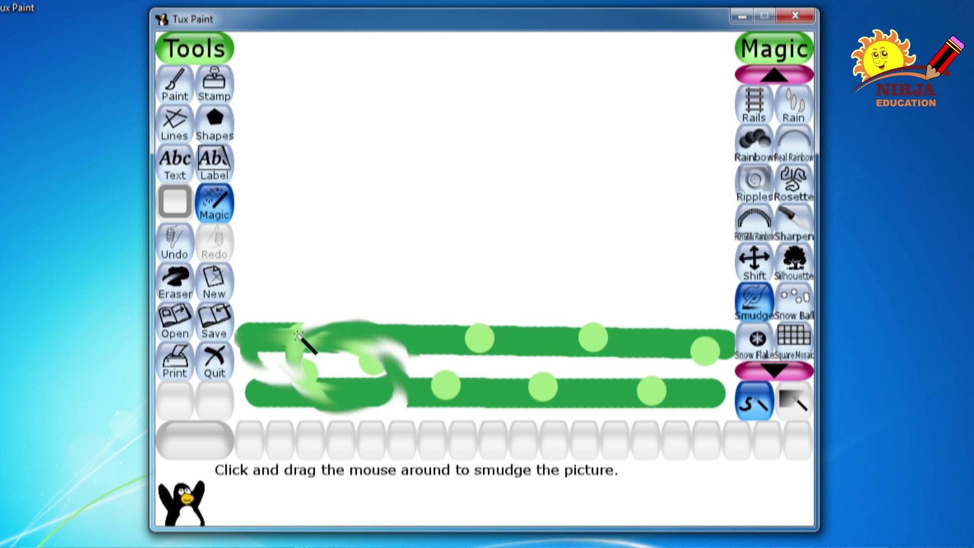
pyautogui.moveTo(447, 378)
pyautogui.mouseDown()
pyautogui.moveTo(691, 323)
pyautogui.moveTo(627, 382)
pyautogui.moveTo(495, 374)
pyautogui.moveTo(580, 381)
pyautogui.moveTo(387, 348)
pyautogui.moveTo(409, 319)
pyautogui.moveTo(413, 365)
pyautogui.moveTo(238, 355)
pyautogui.moveTo(289, 358)
pyautogui.moveTo(433, 408)
pyautogui.moveTo(359, 363)
pyautogui.moveTo(587, 428)
pyautogui.moveTo(522, 374)
pyautogui.moveTo(662, 391)
pyautogui.moveTo(720, 365)
pyautogui.moveTo(522, 331)
pyautogui.mouseUp()
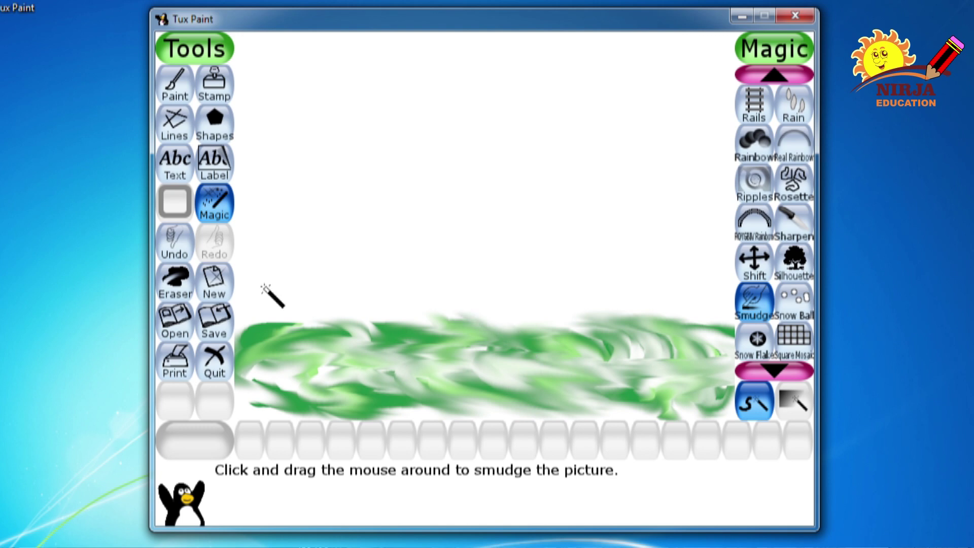
pyautogui.moveTo(241, 325)
pyautogui.mouseDown()
pyautogui.moveTo(382, 355)
pyautogui.moveTo(304, 312)
pyautogui.moveTo(562, 334)
pyautogui.moveTo(665, 321)
pyautogui.mouseUp()
pyautogui.moveTo(530, 304)
pyautogui.mouseDown()
pyautogui.moveTo(500, 298)
pyautogui.moveTo(613, 392)
pyautogui.moveTo(376, 352)
pyautogui.moveTo(238, 386)
pyautogui.moveTo(369, 419)
pyautogui.moveTo(339, 380)
pyautogui.mouseUp()
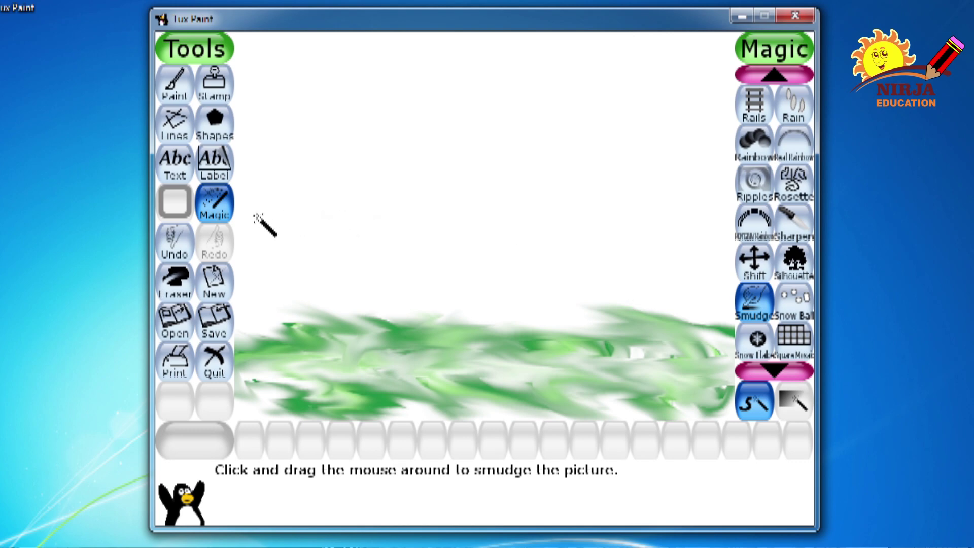
pyautogui.click(232, 96)
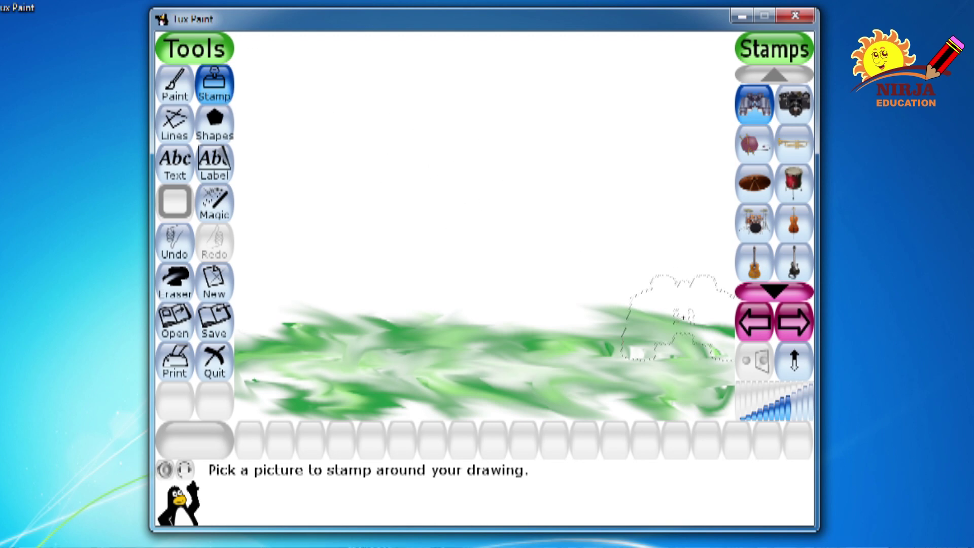
# - Browse to the plant stamps and select the eggplant-with-fruit stamp
pyautogui.click(785, 335)
pyautogui.click(785, 335)
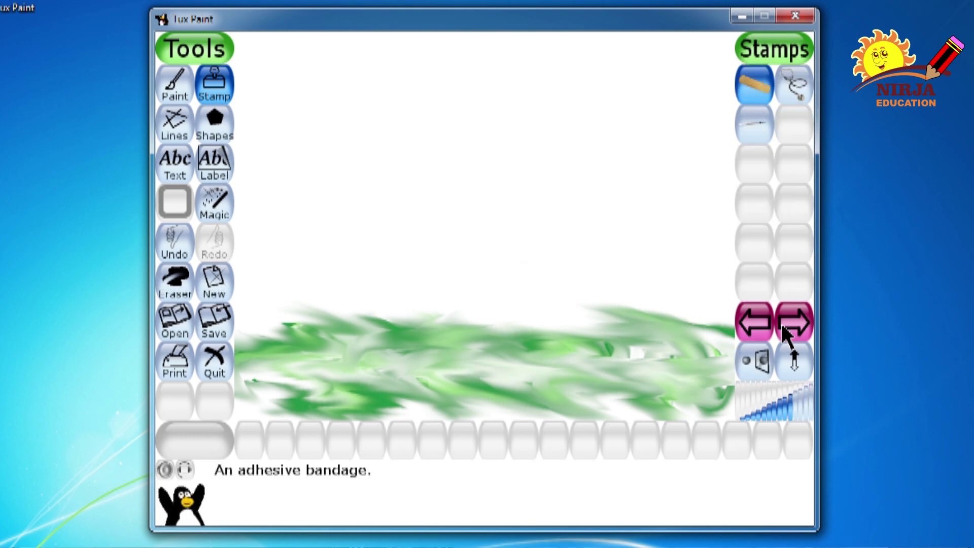
pyautogui.click(785, 335)
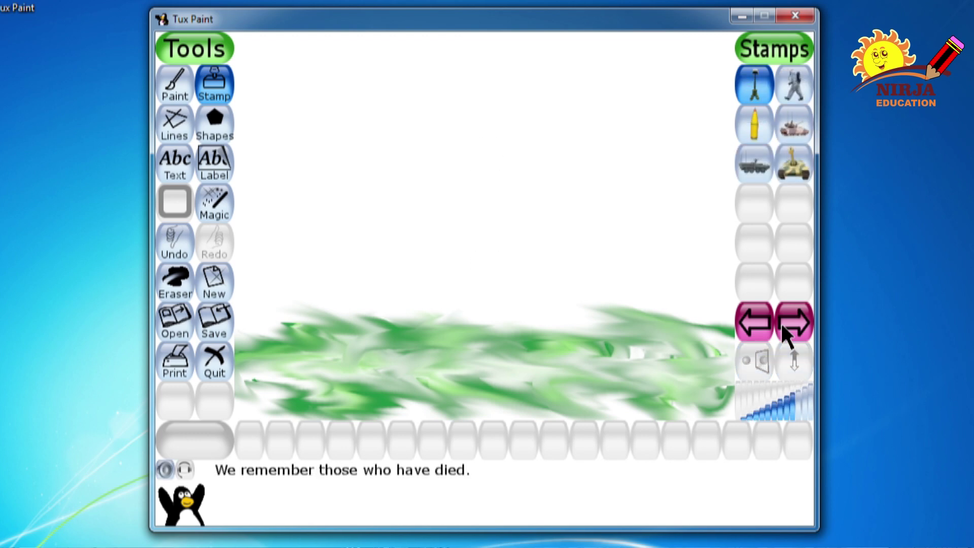
pyautogui.click(782, 327)
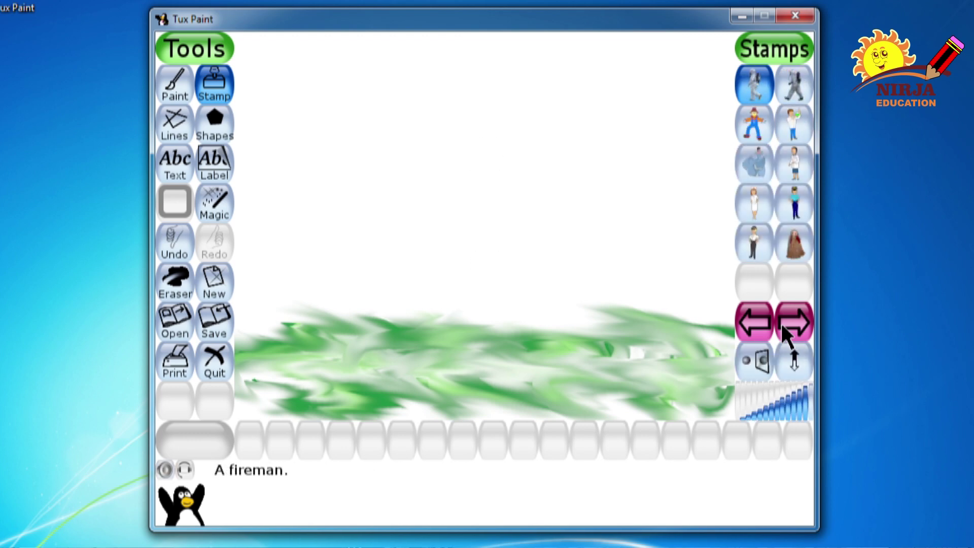
pyautogui.click(782, 327)
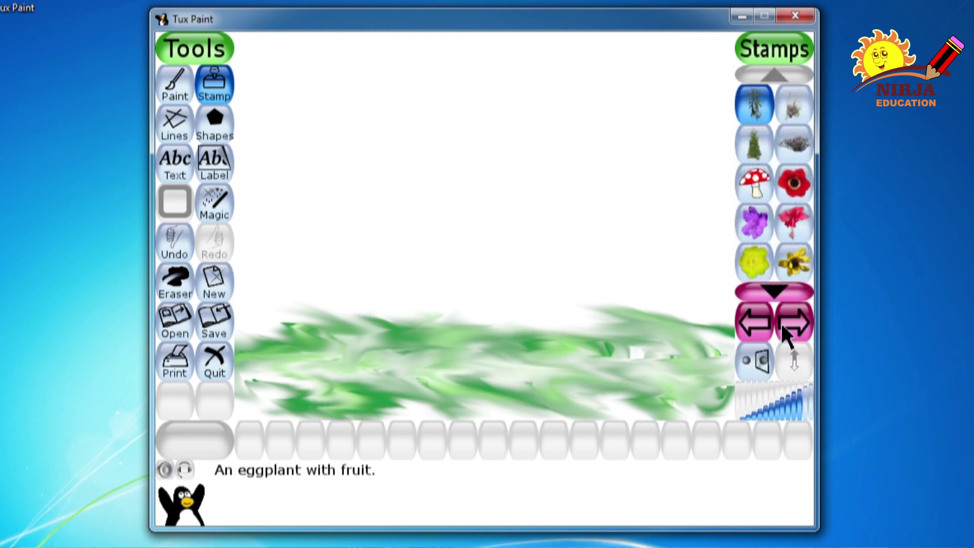
pyautogui.click(756, 146)
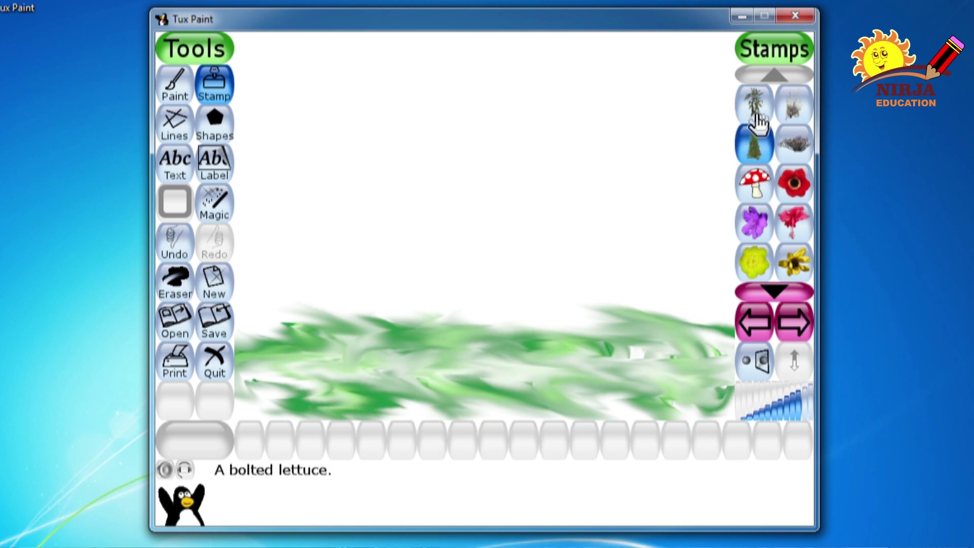
pyautogui.click(758, 115)
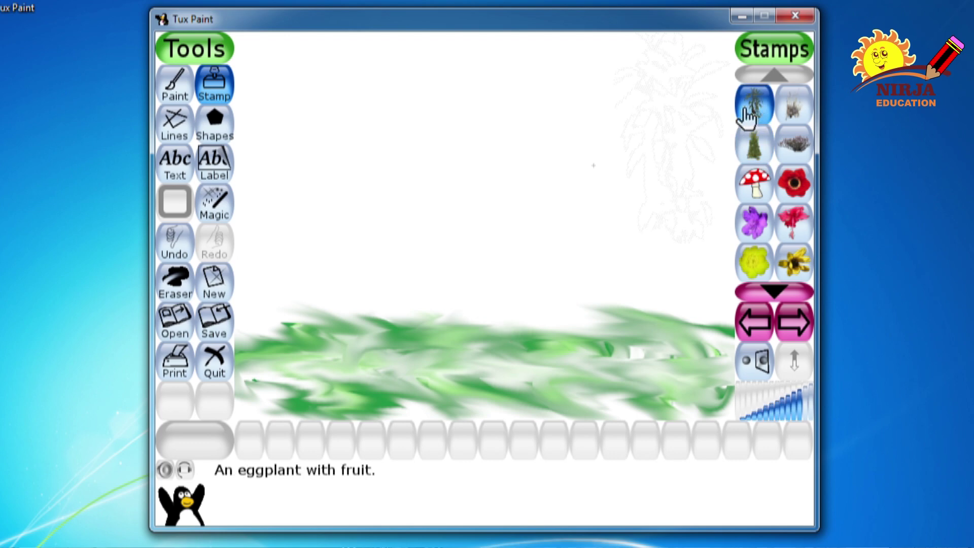
# - Stamp a first row of eggplant plants from left to right across the canvas
pyautogui.click(286, 245)
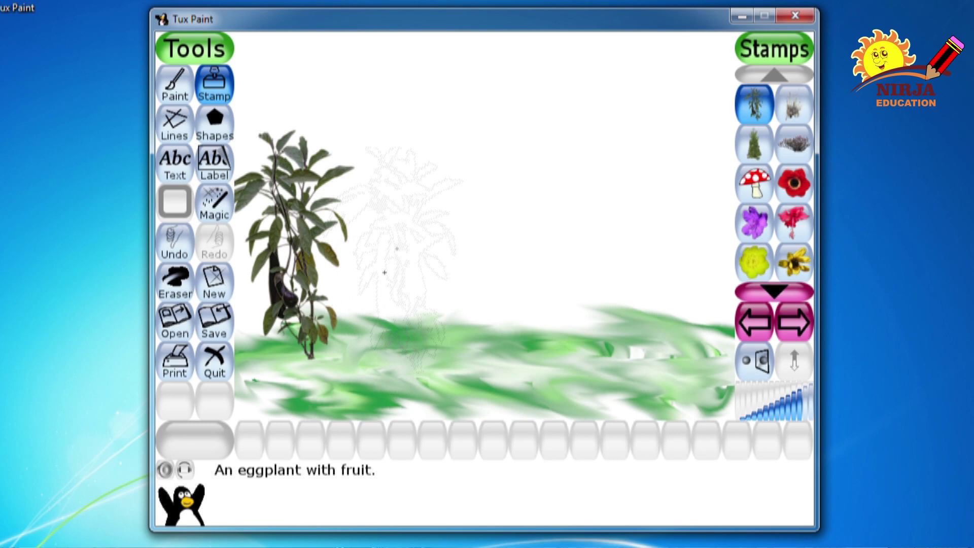
pyautogui.click(394, 245)
pyautogui.click(497, 259)
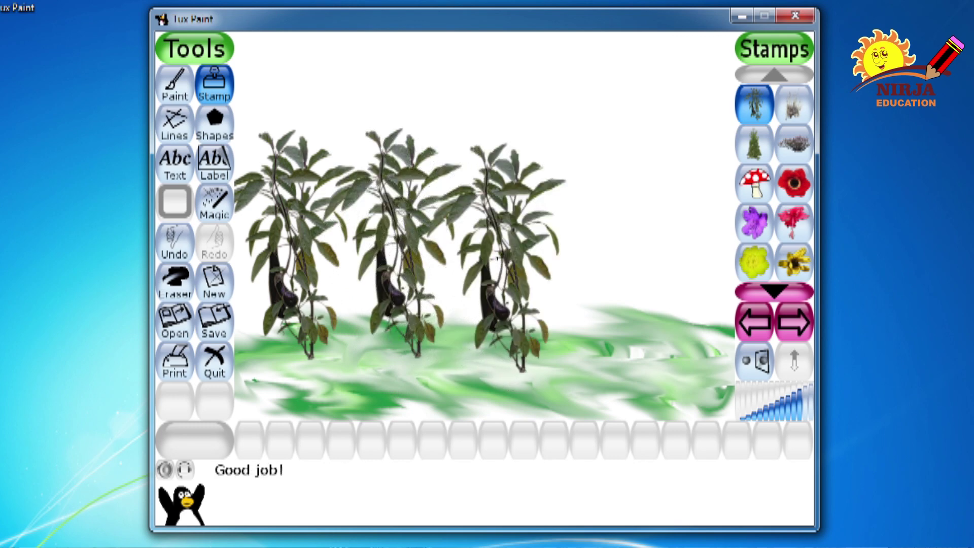
pyautogui.click(594, 259)
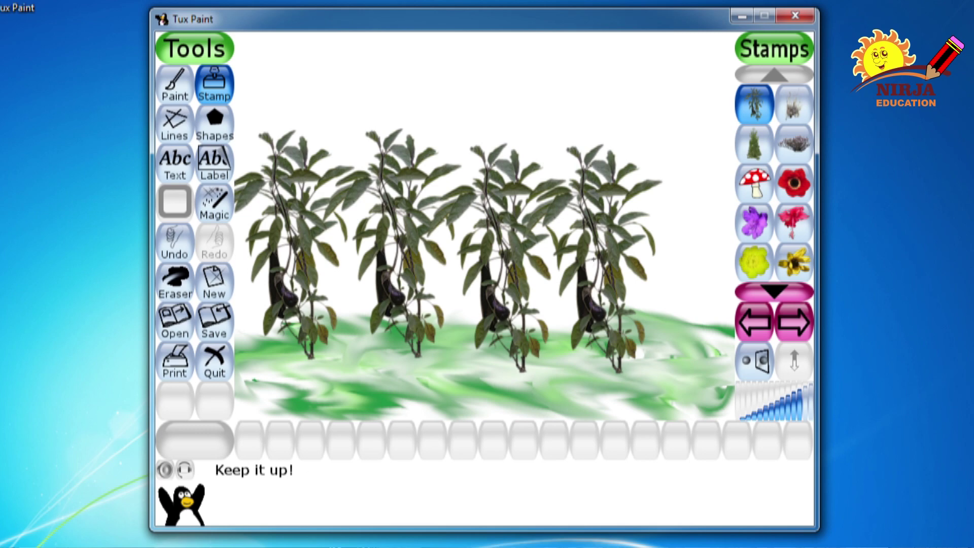
pyautogui.click(666, 259)
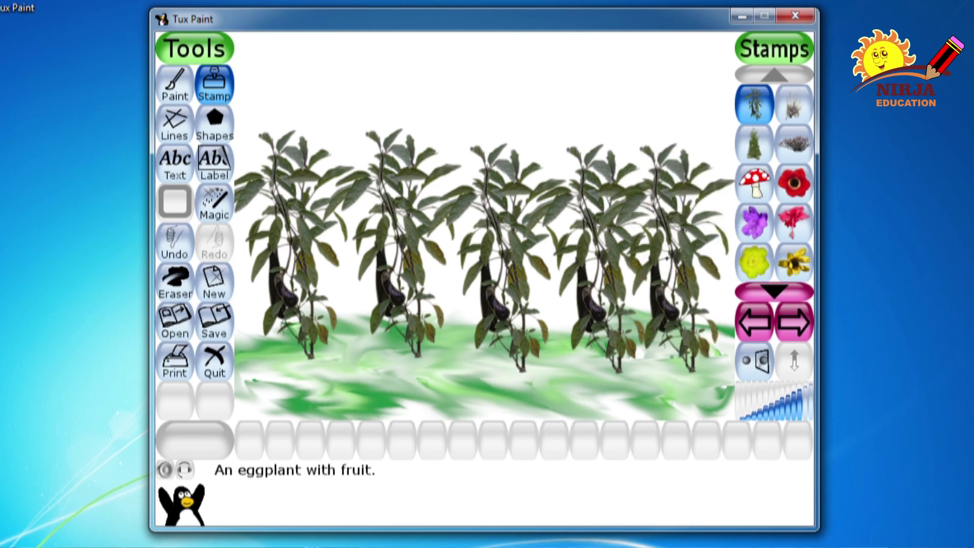
pyautogui.click(367, 270)
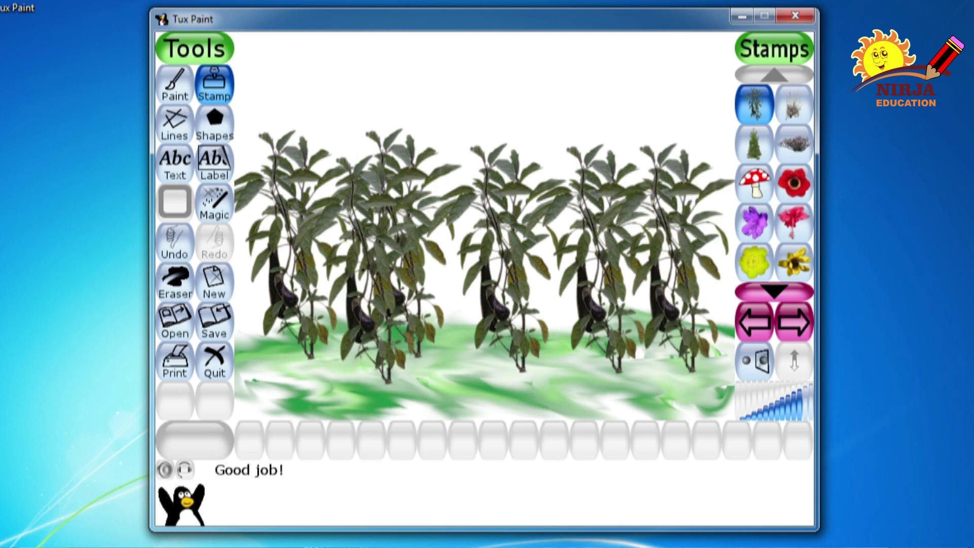
# - Fill the gaps and thicken the eggplant row out to both edges of the canvas
pyautogui.click(443, 303)
pyautogui.click(518, 325)
pyautogui.click(594, 315)
pyautogui.click(668, 348)
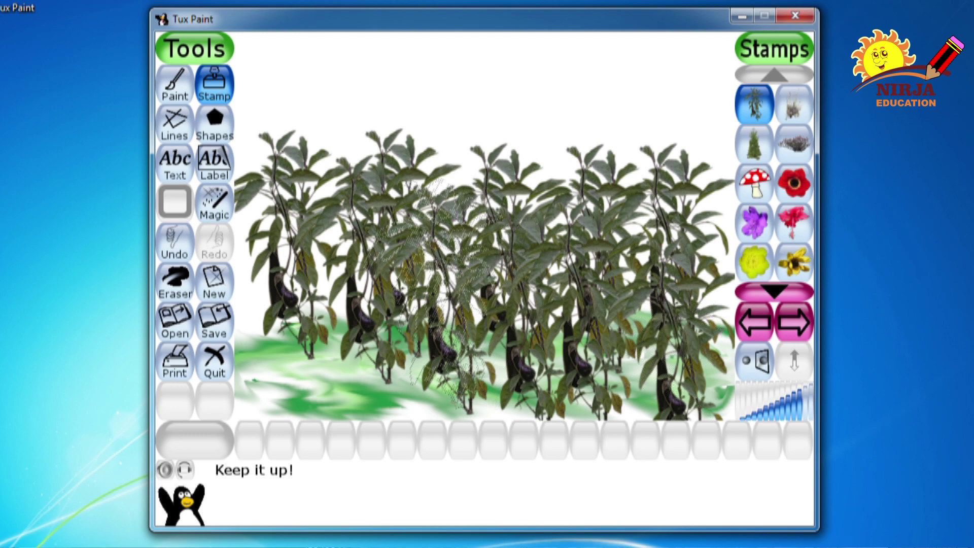
pyautogui.click(342, 300)
pyautogui.click(299, 315)
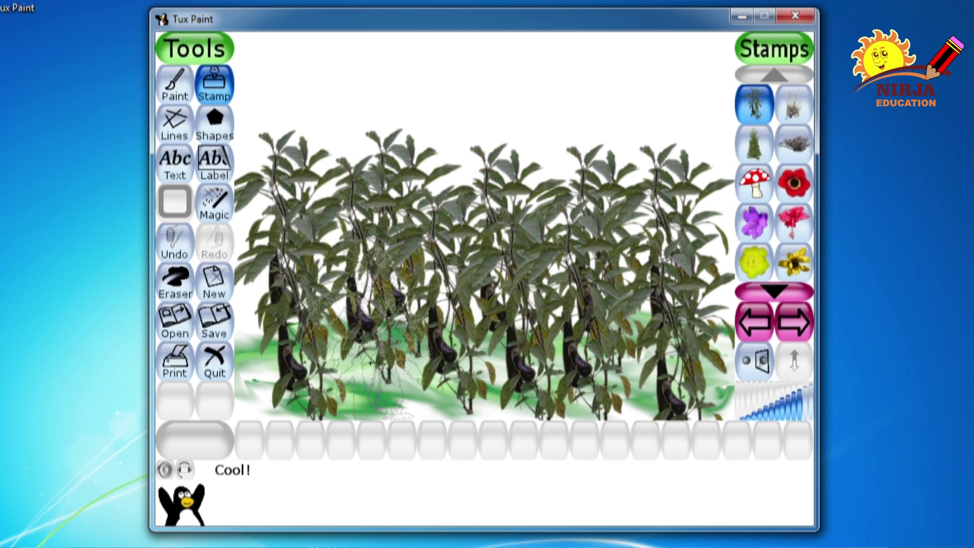
pyautogui.click(368, 334)
pyautogui.click(301, 335)
pyautogui.click(453, 355)
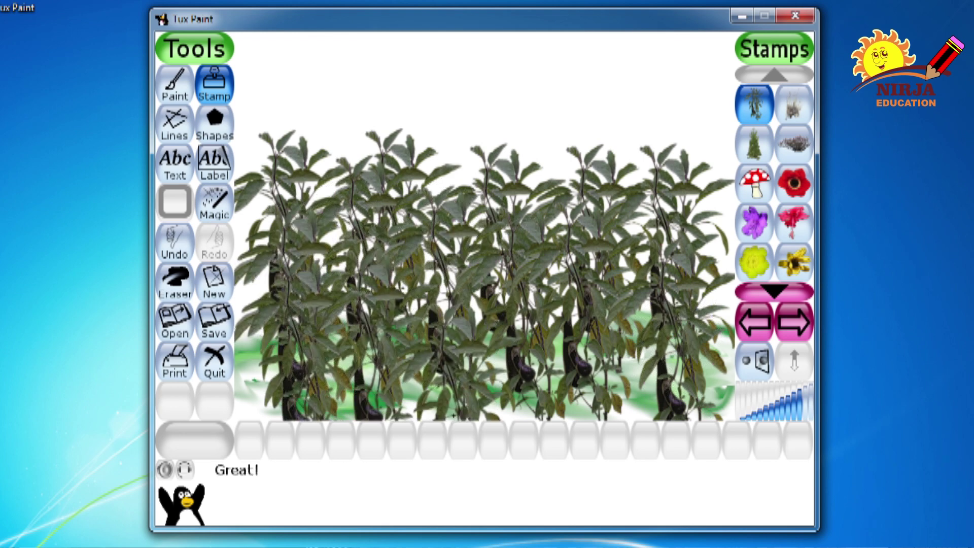
pyautogui.click(555, 355)
pyautogui.click(675, 335)
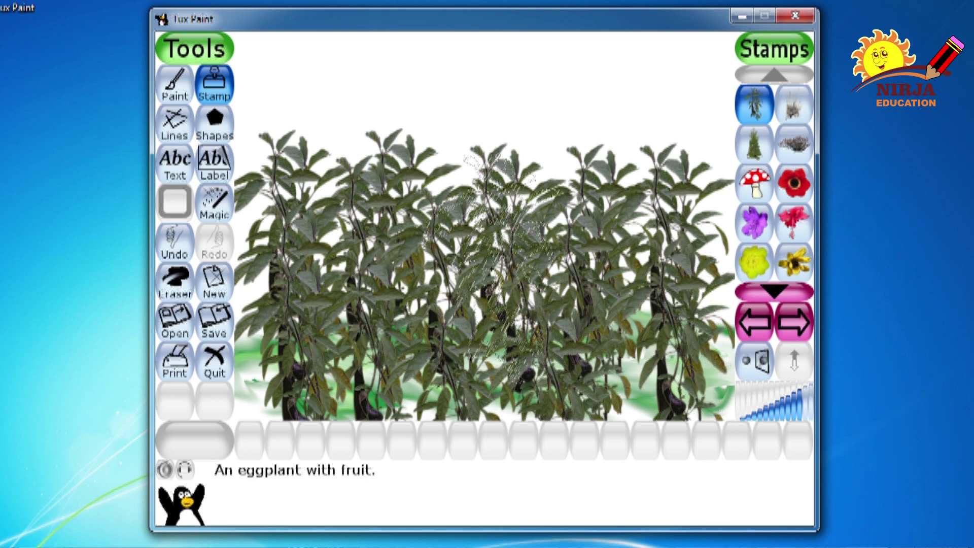
pyautogui.click(210, 206)
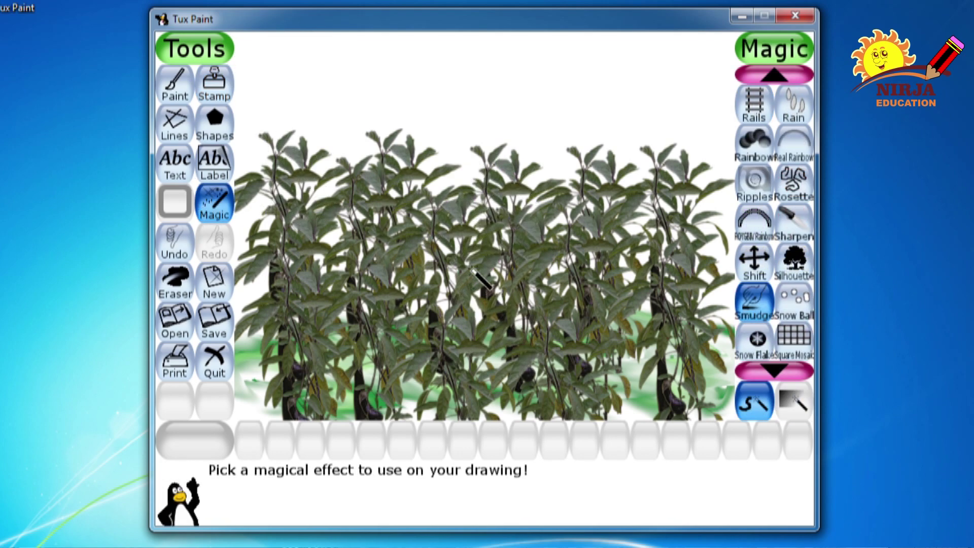
# - Grow six red flowers across the eggplant plants with the Magic Flower effect
pyautogui.click(748, 74)
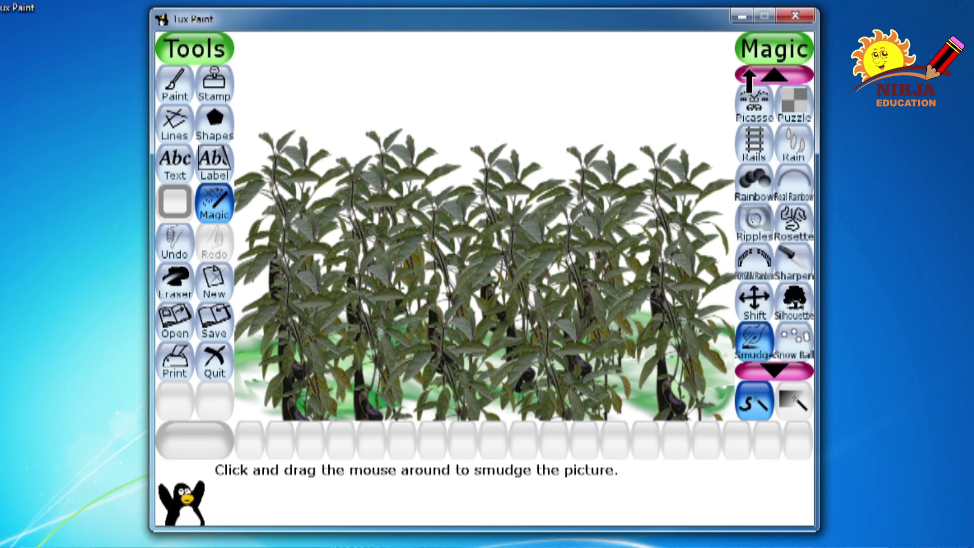
pyautogui.click(748, 73)
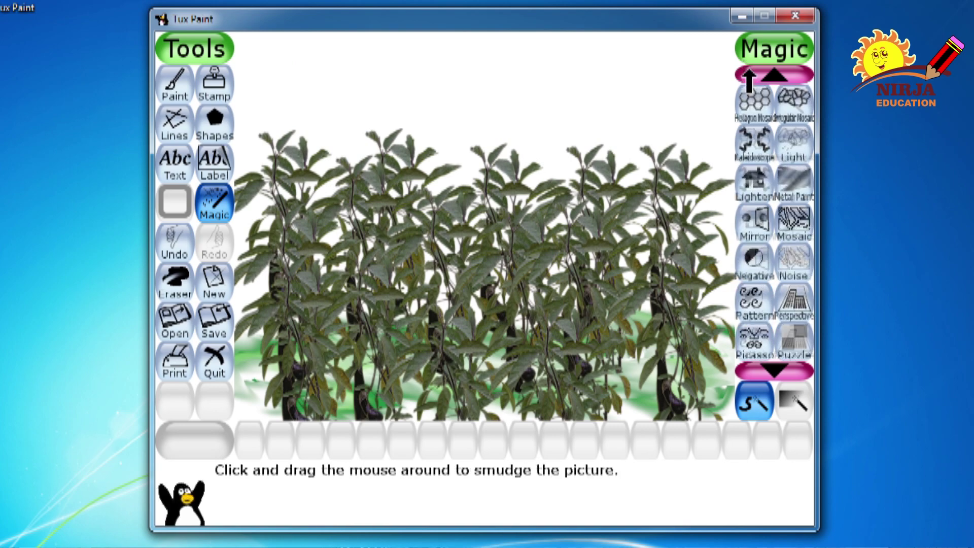
pyautogui.click(748, 74)
pyautogui.click(748, 73)
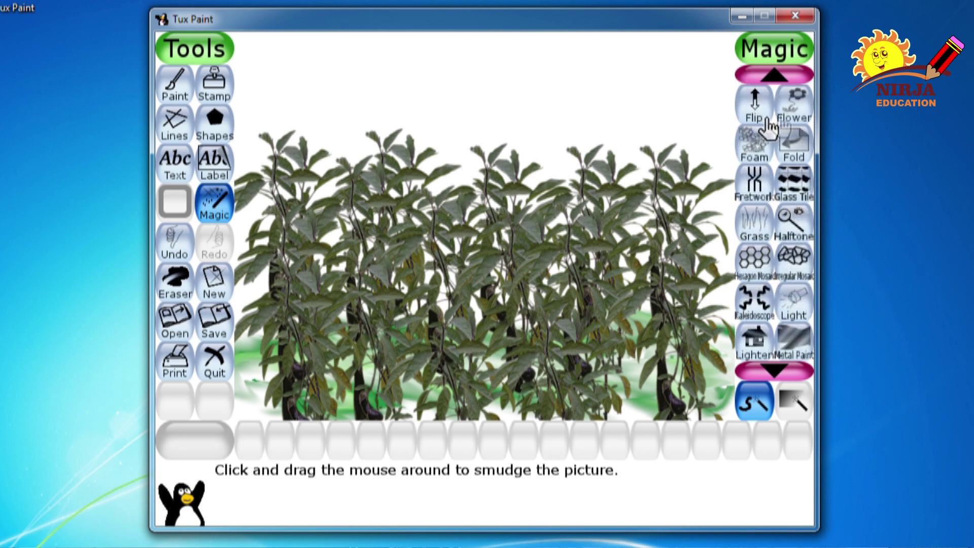
pyautogui.click(784, 117)
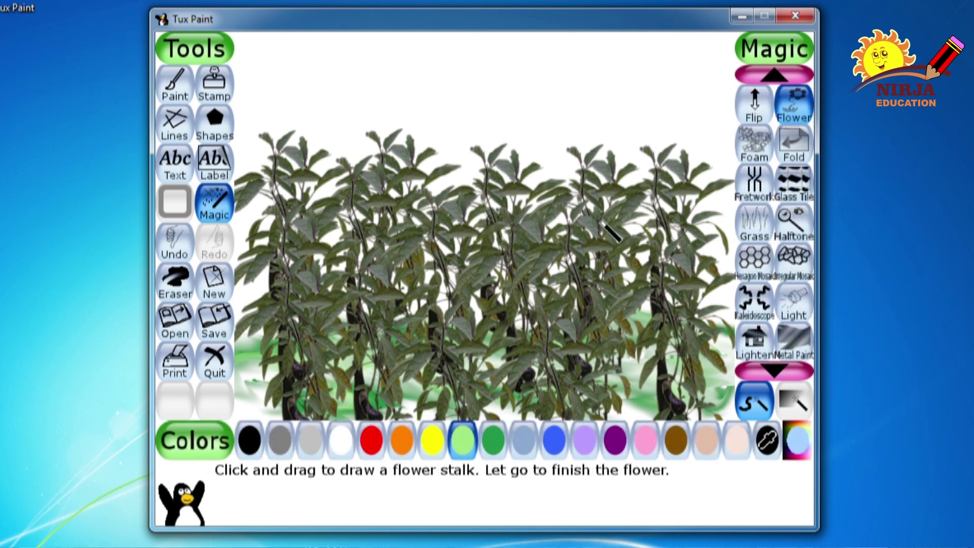
pyautogui.click(384, 441)
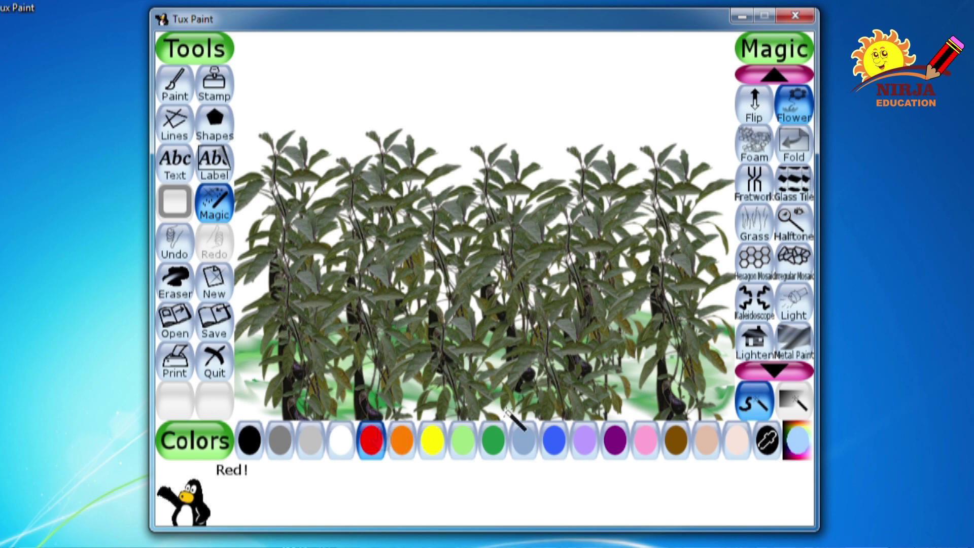
pyautogui.moveTo(663, 396); pyautogui.dragTo(661, 358)
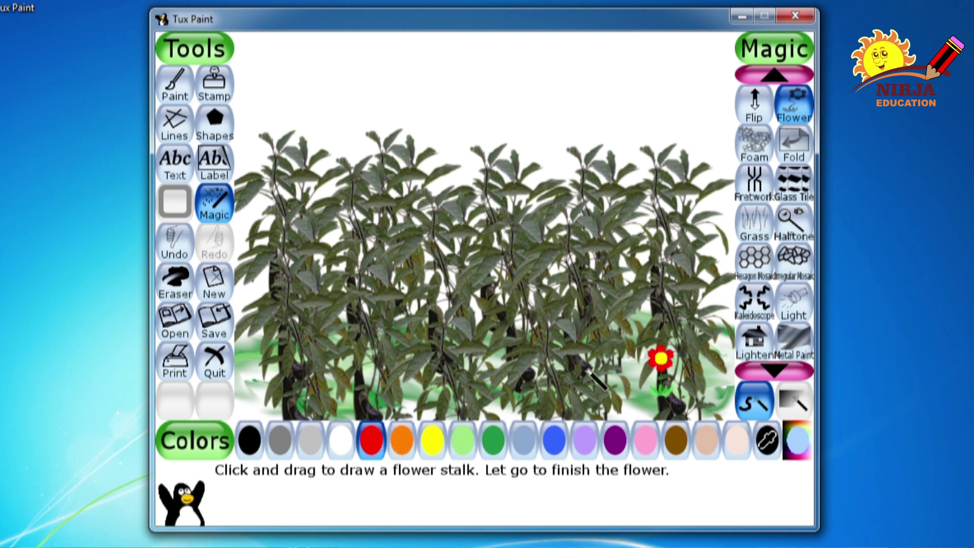
pyautogui.moveTo(587, 367); pyautogui.dragTo(587, 329)
pyautogui.moveTo(468, 279); pyautogui.dragTo(468, 242)
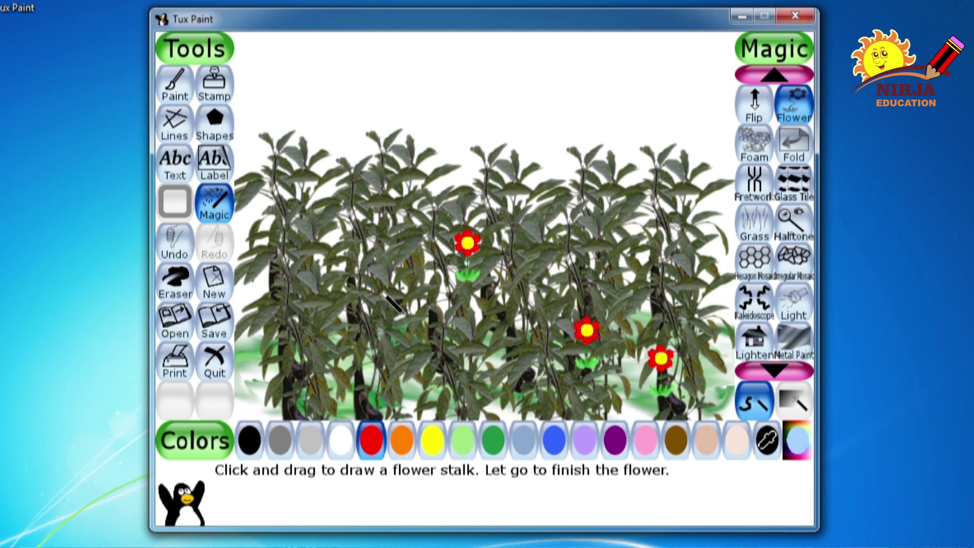
pyautogui.moveTo(382, 287); pyautogui.dragTo(382, 253)
pyautogui.moveTo(340, 368); pyautogui.dragTo(338, 332)
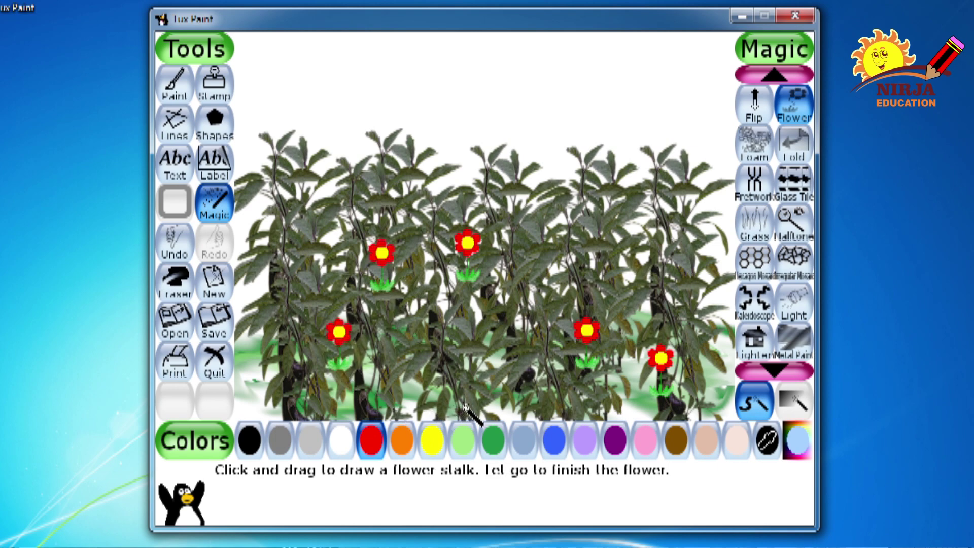
pyautogui.moveTo(455, 393); pyautogui.dragTo(455, 356)
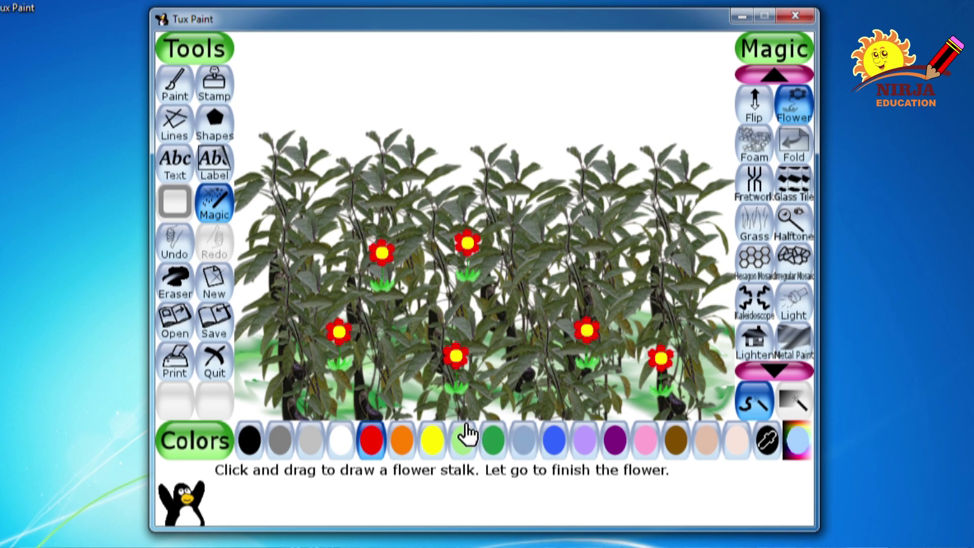
# - Add six orange flowers scattered among the plants
pyautogui.click(412, 439)
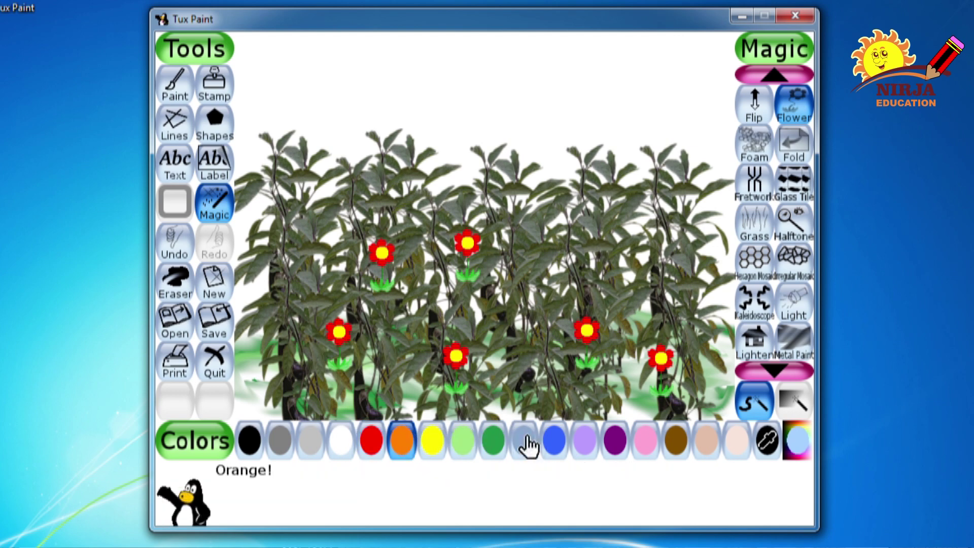
pyautogui.moveTo(539, 385); pyautogui.dragTo(539, 348)
pyautogui.moveTo(591, 247); pyautogui.dragTo(591, 206)
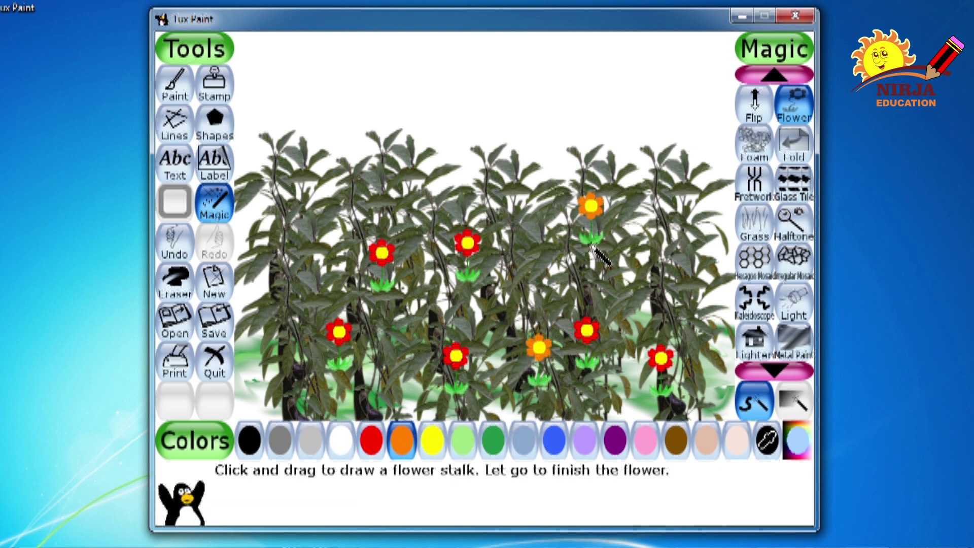
pyautogui.moveTo(528, 304); pyautogui.dragTo(528, 266)
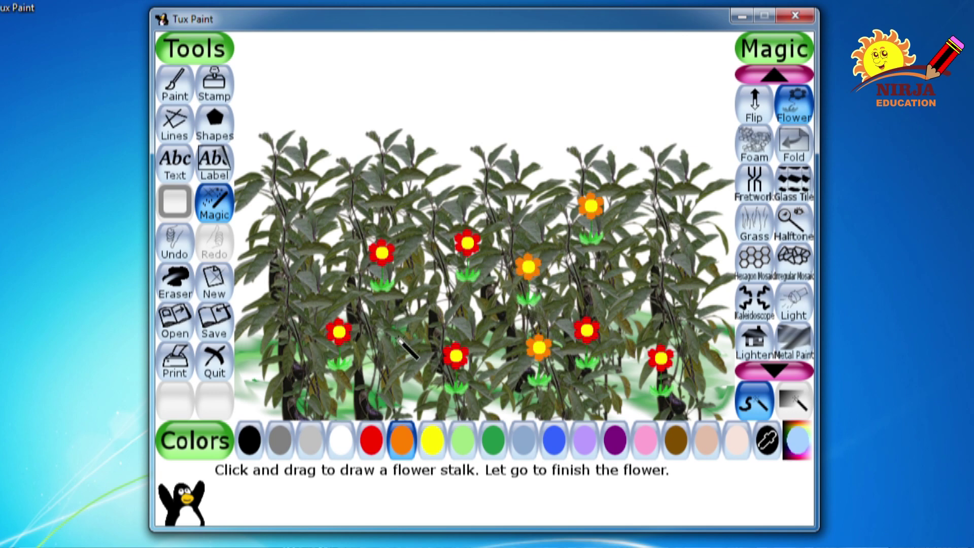
pyautogui.moveTo(399, 334); pyautogui.dragTo(398, 300)
pyautogui.moveTo(309, 310); pyautogui.dragTo(309, 272)
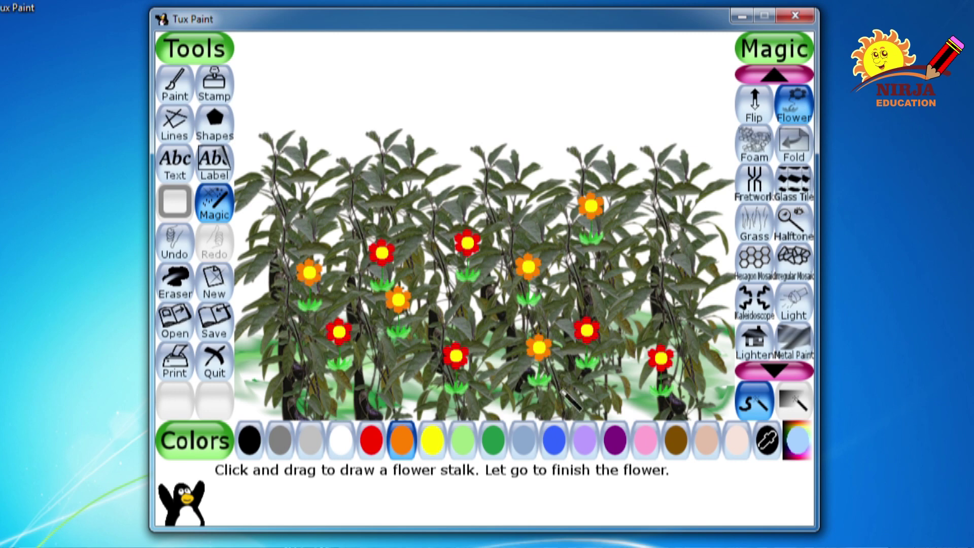
pyautogui.moveTo(669, 303); pyautogui.dragTo(668, 263)
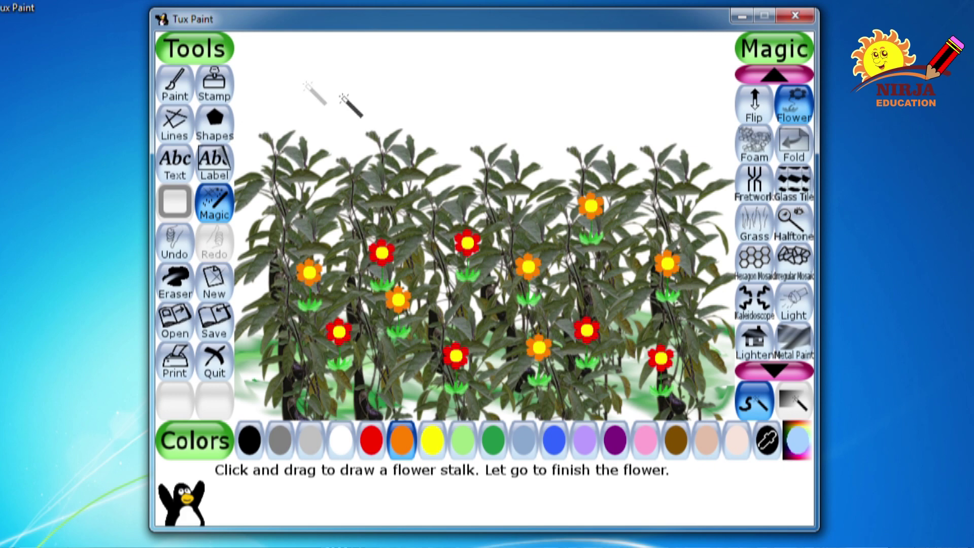
# - Stamp The Sun from the space stamps into the upper-right sky
pyautogui.click(219, 85)
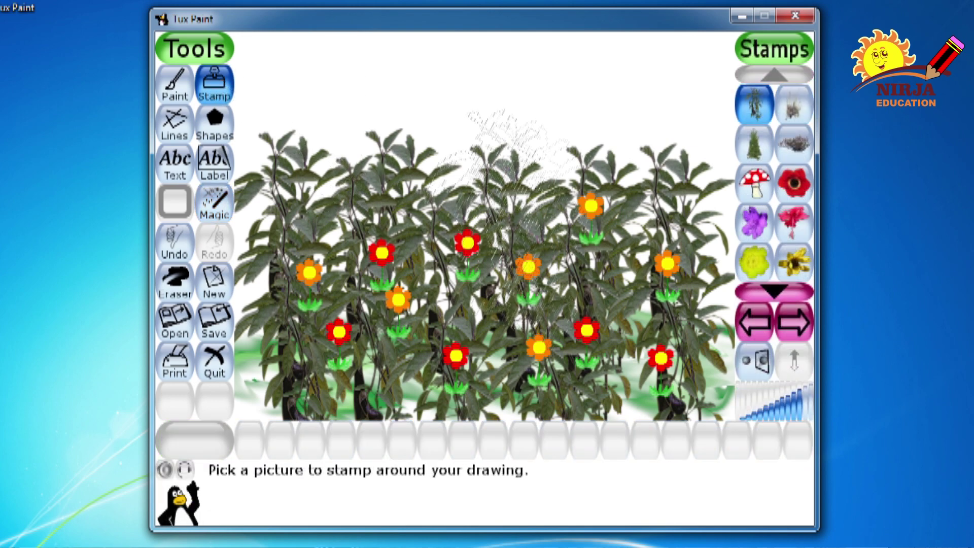
pyautogui.click(794, 323)
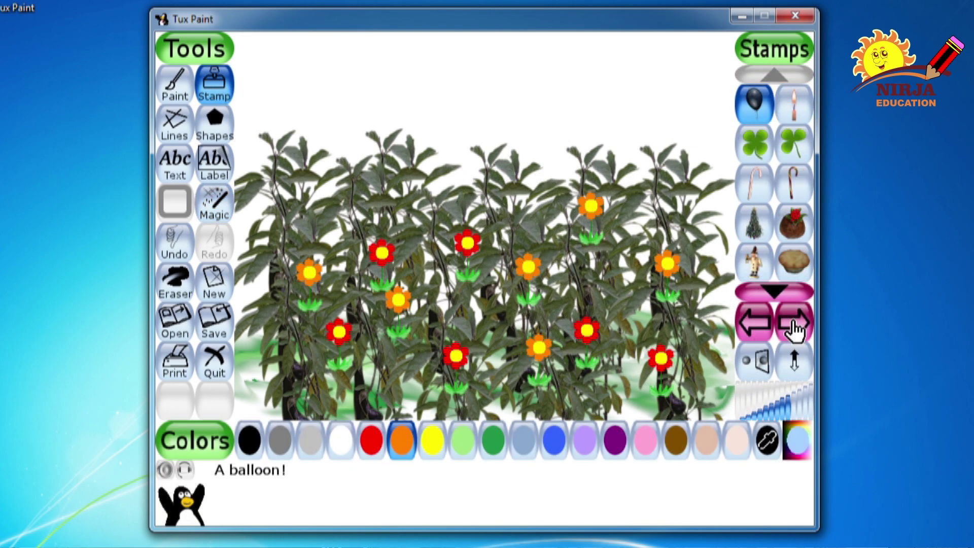
pyautogui.click(794, 324)
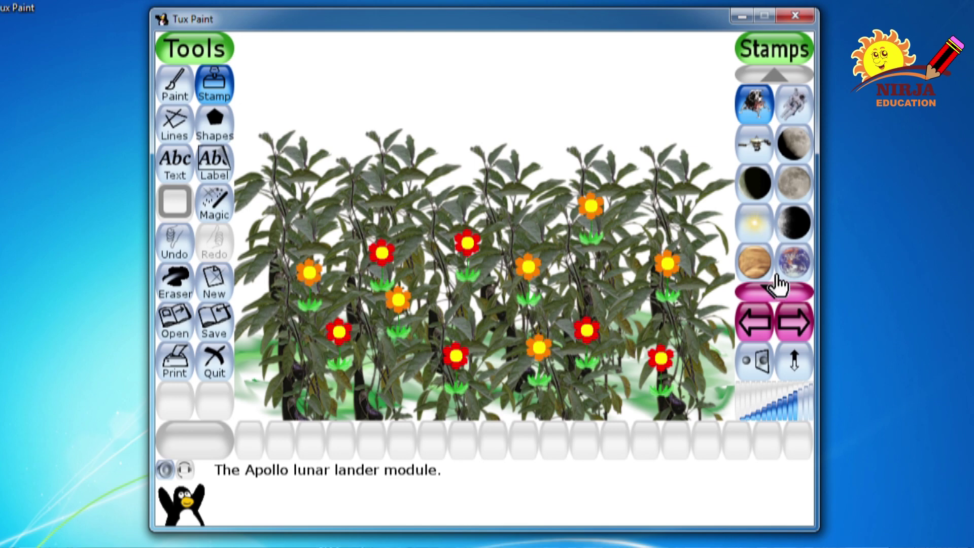
pyautogui.click(762, 231)
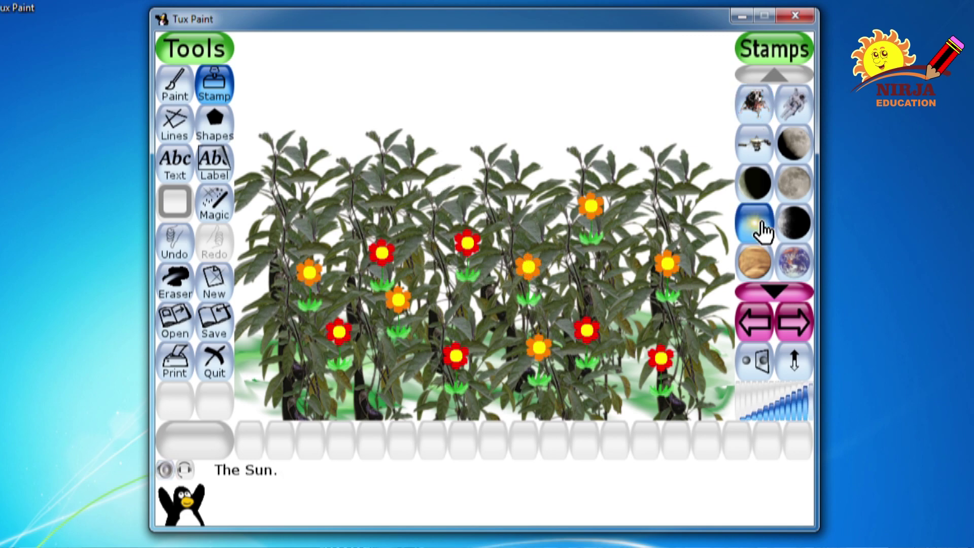
pyautogui.click(626, 94)
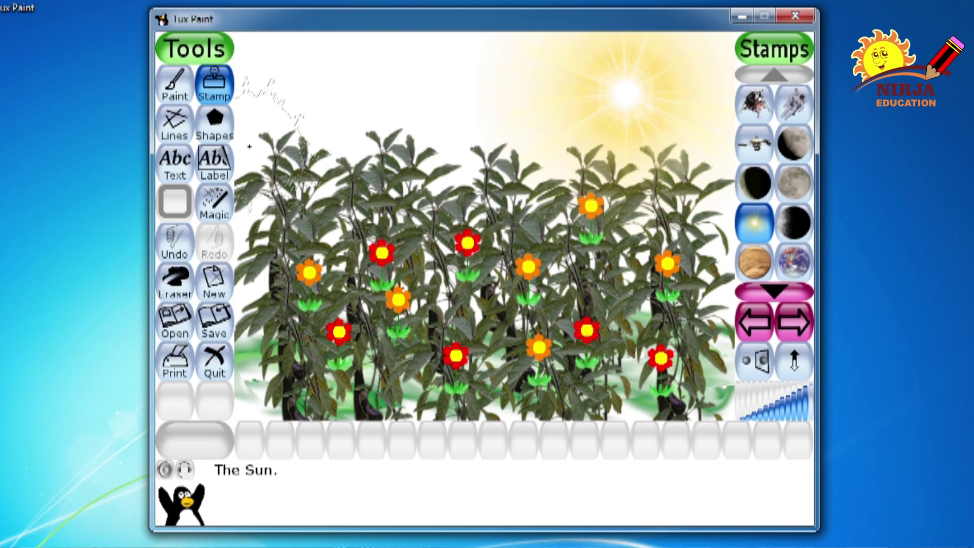
pyautogui.click(214, 202)
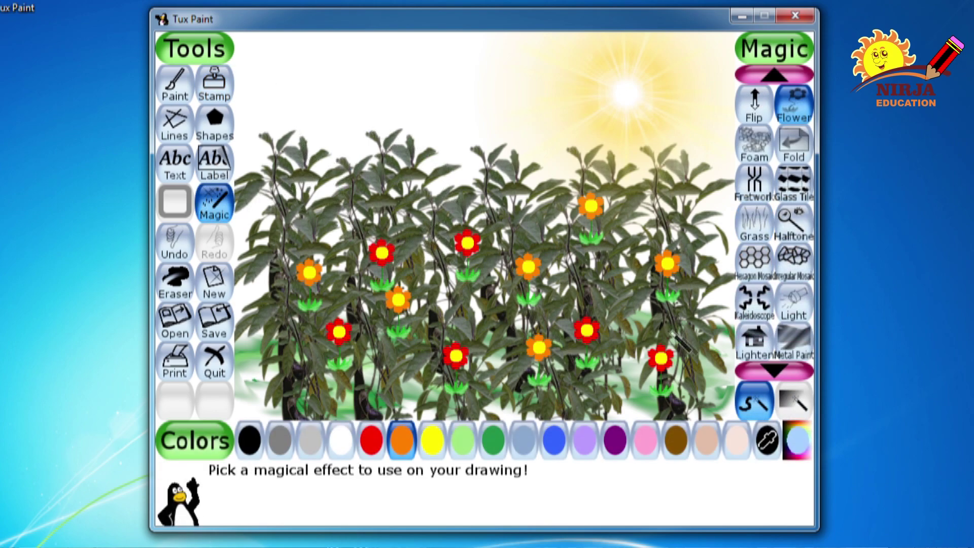
# - Draw a Real Rainbow arc from the upper-left sky into the plants and save the picture
pyautogui.click(794, 364)
pyautogui.click(794, 364)
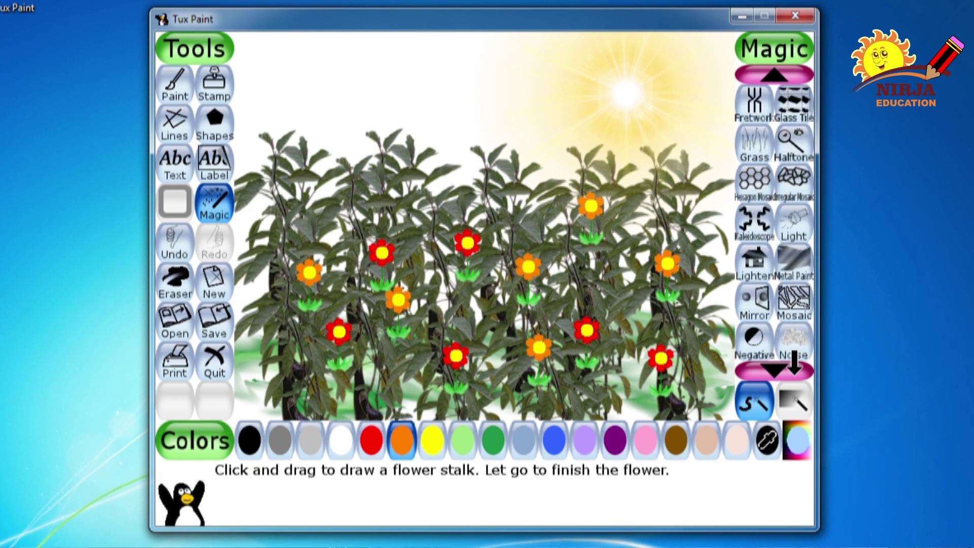
pyautogui.click(794, 365)
pyautogui.click(794, 364)
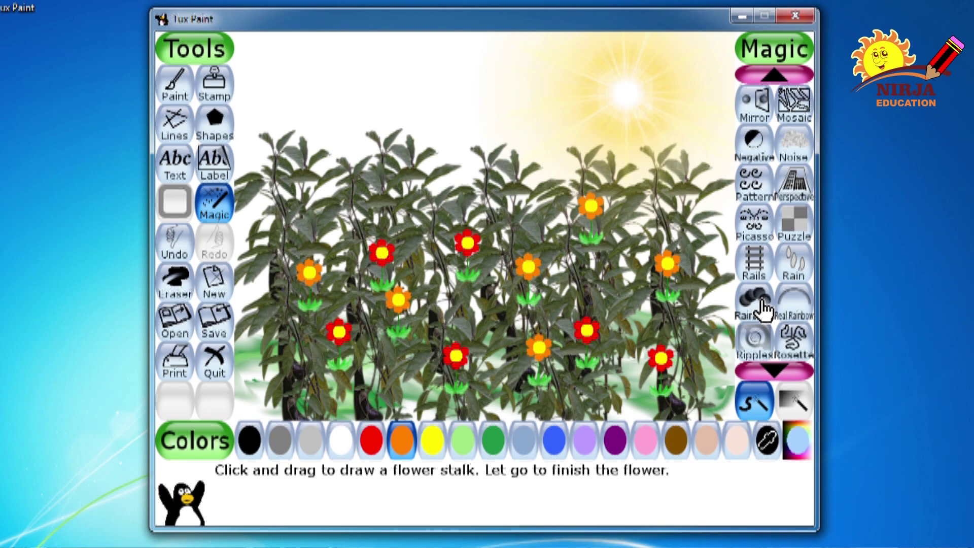
pyautogui.click(788, 315)
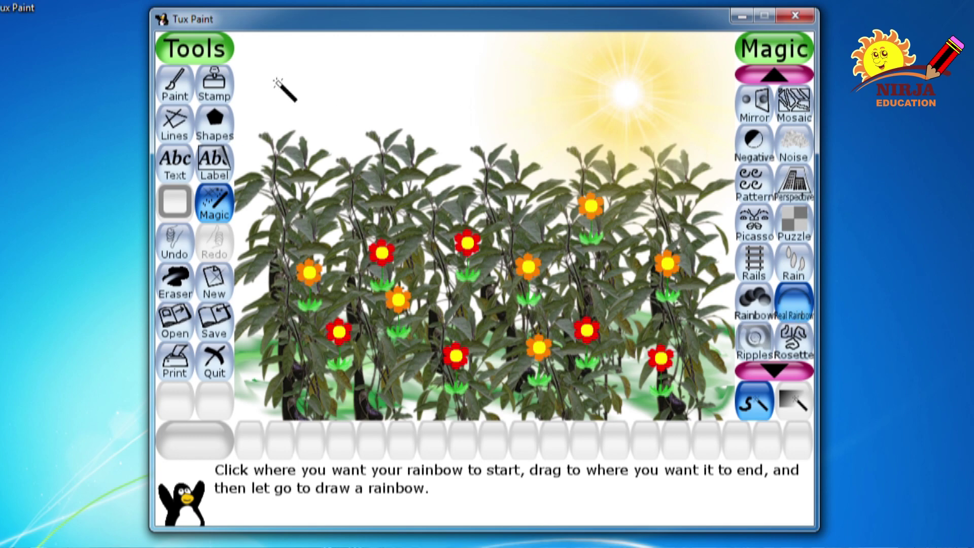
pyautogui.moveTo(262, 76)
pyautogui.mouseDown()
pyautogui.moveTo(518, 202)
pyautogui.moveTo(509, 199)
pyautogui.mouseUp()
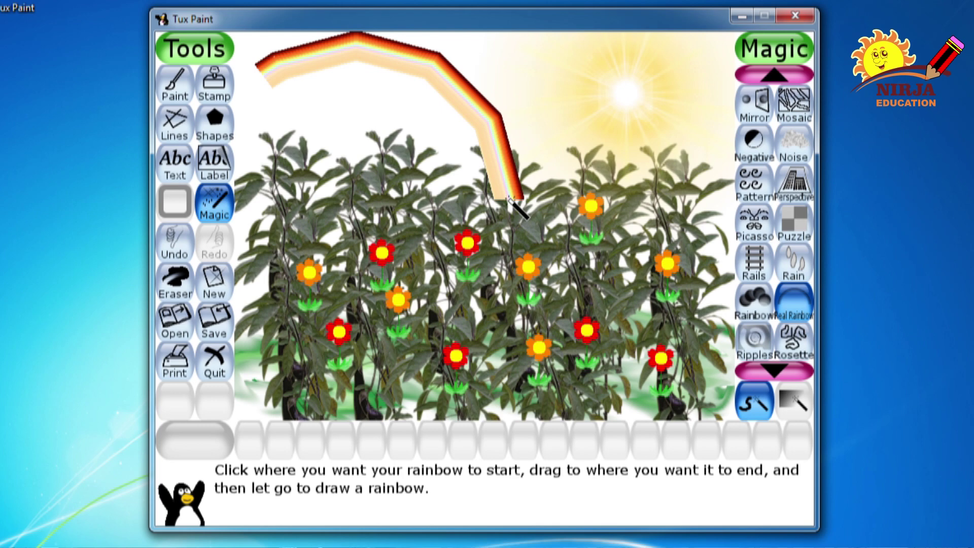
pyautogui.moveTo(509, 198); pyautogui.dragTo(508, 199)
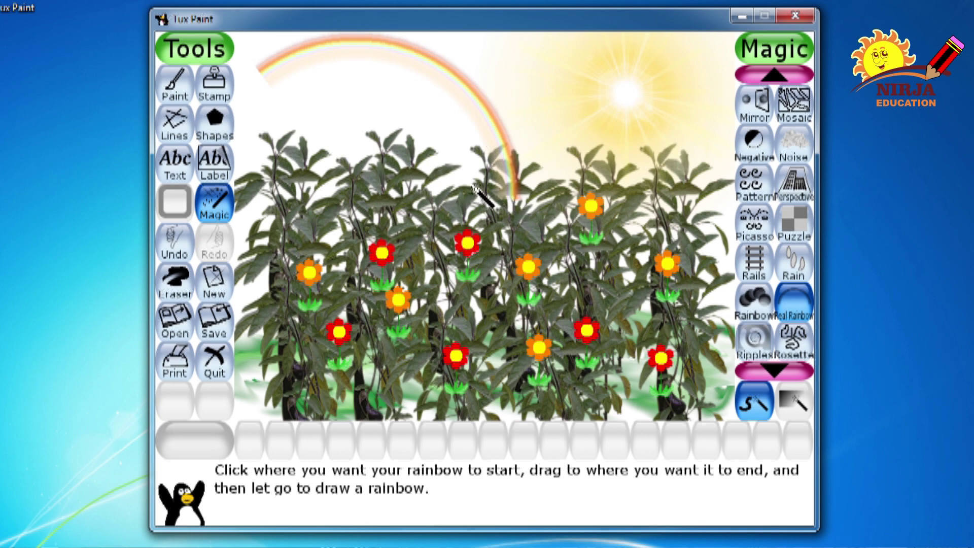
pyautogui.click(209, 325)
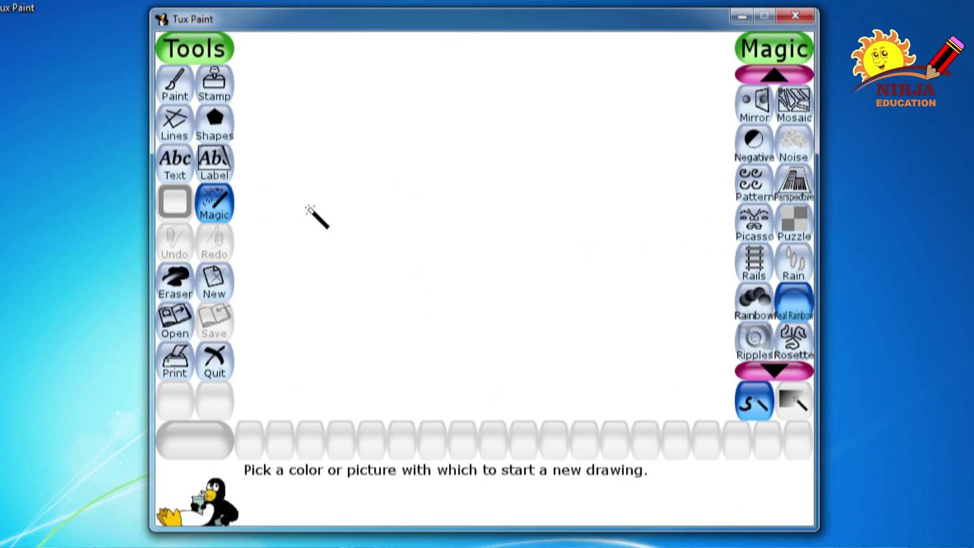
# - Select the Lines tool for the new blank canvas
pyautogui.click(174, 136)
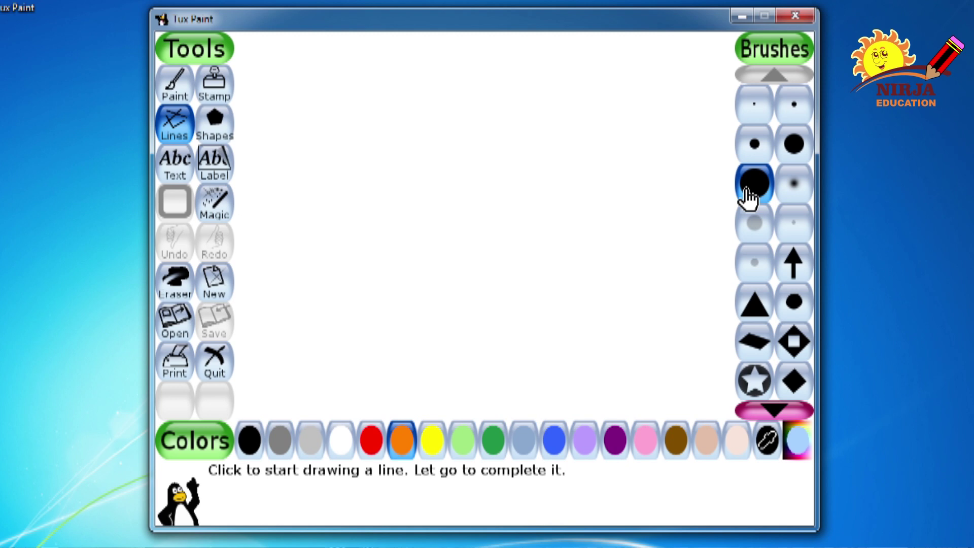
# - Draw two long thick blue horizontal stripes across the lower canvas for water
pyautogui.click(552, 445)
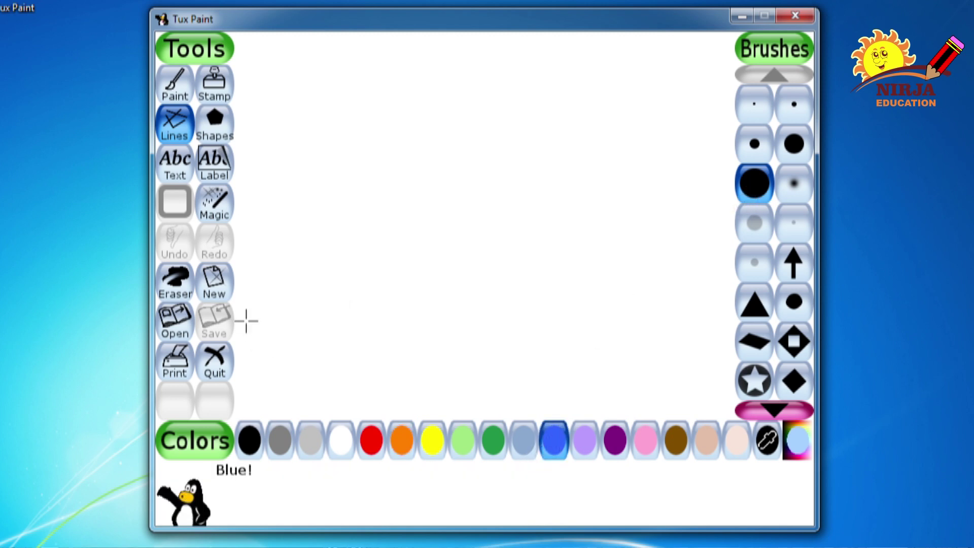
pyautogui.moveTo(247, 321); pyautogui.dragTo(683, 320)
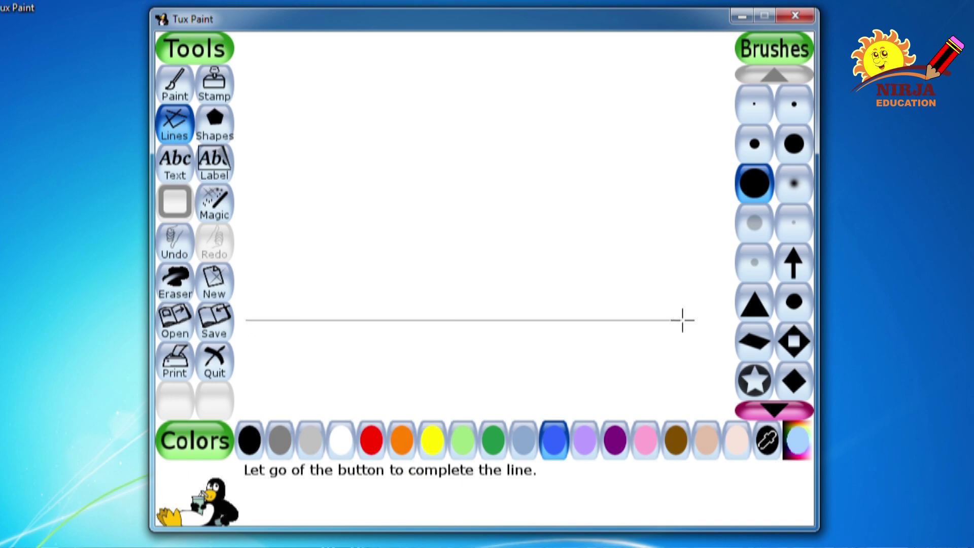
pyautogui.moveTo(682, 320); pyautogui.dragTo(709, 318)
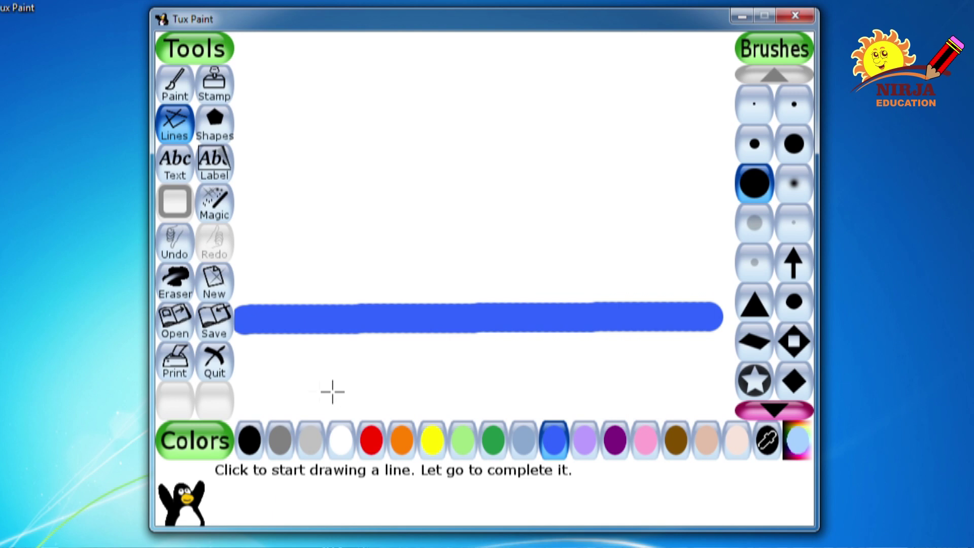
pyautogui.moveTo(273, 386); pyautogui.dragTo(697, 381)
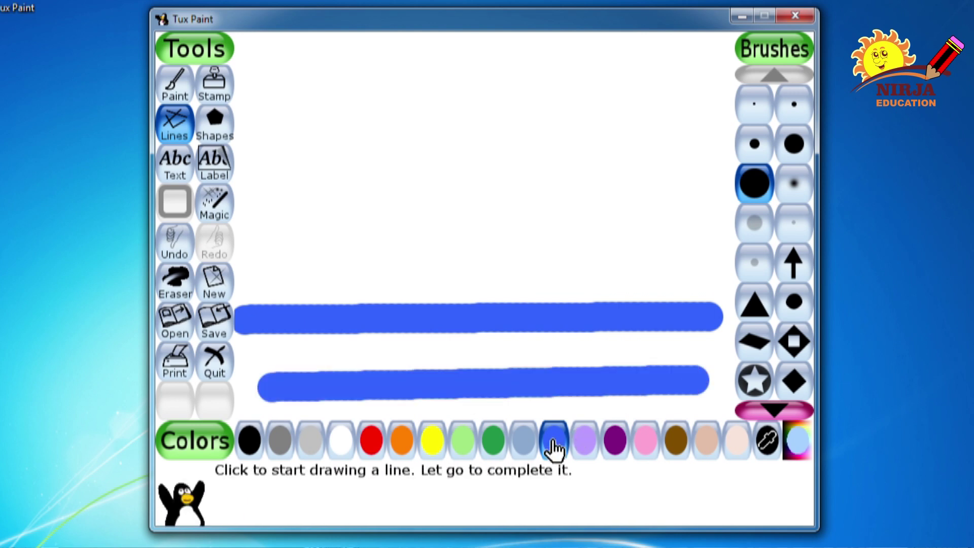
# - Dab nine sky-blue dots along and between the blue stripes
pyautogui.click(528, 445)
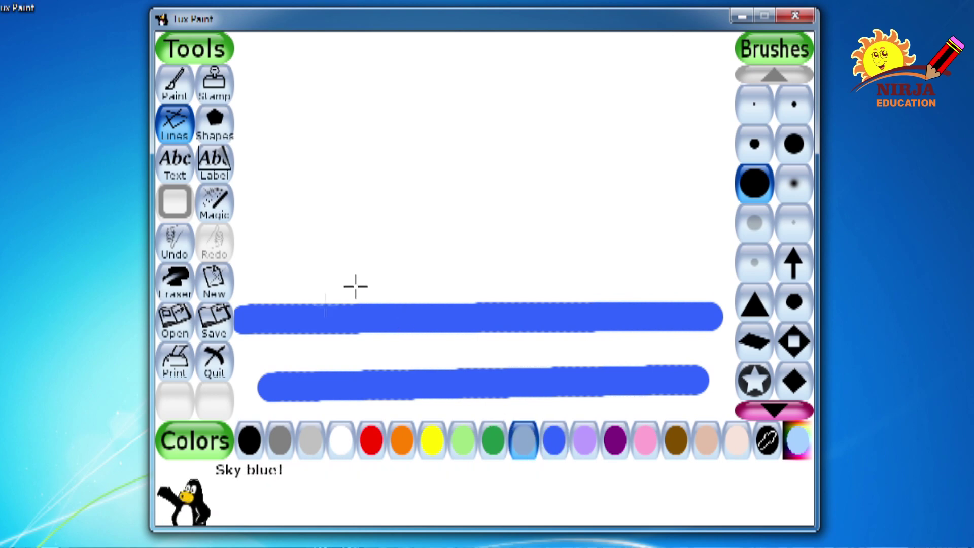
pyautogui.click(306, 318)
pyautogui.click(402, 336)
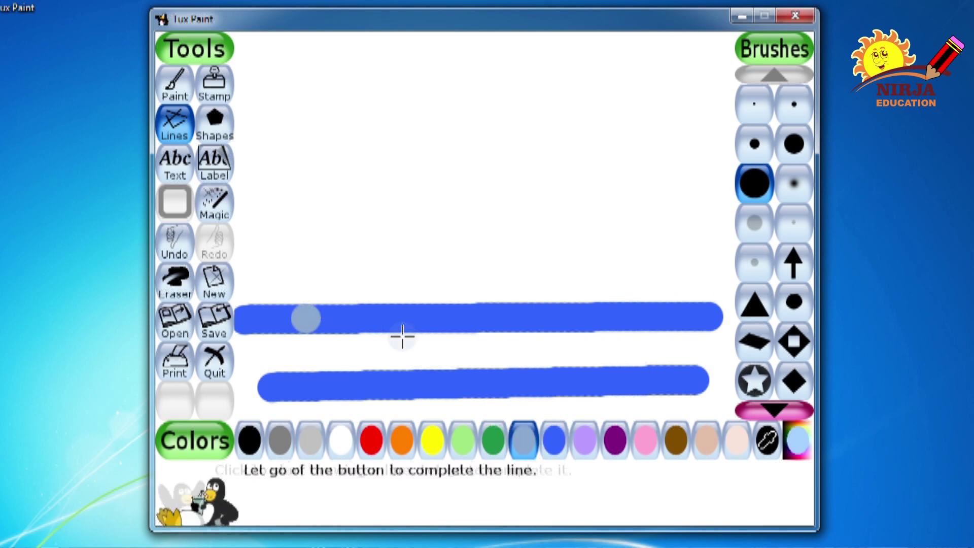
pyautogui.click(326, 362)
pyautogui.click(456, 394)
pyautogui.click(534, 327)
pyautogui.click(616, 353)
pyautogui.click(552, 370)
pyautogui.click(679, 372)
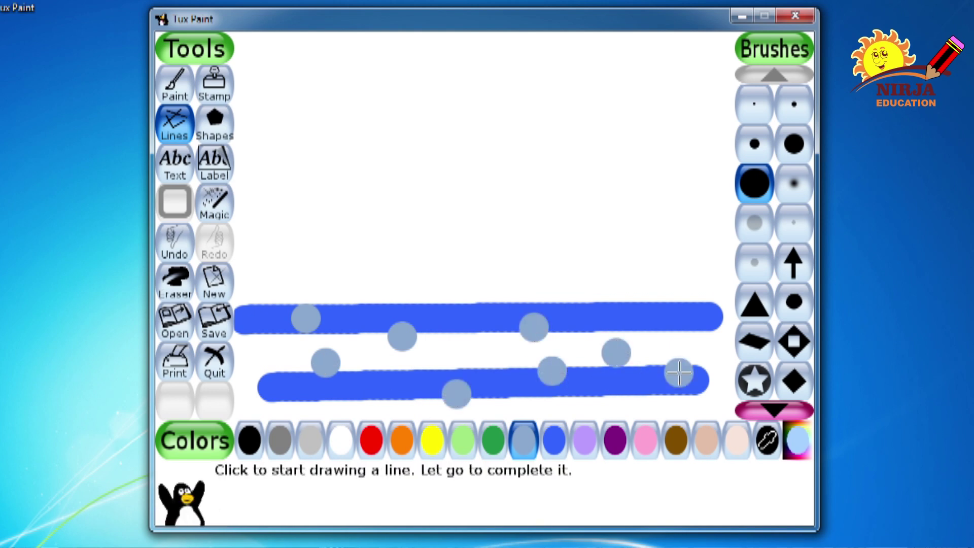
pyautogui.click(708, 304)
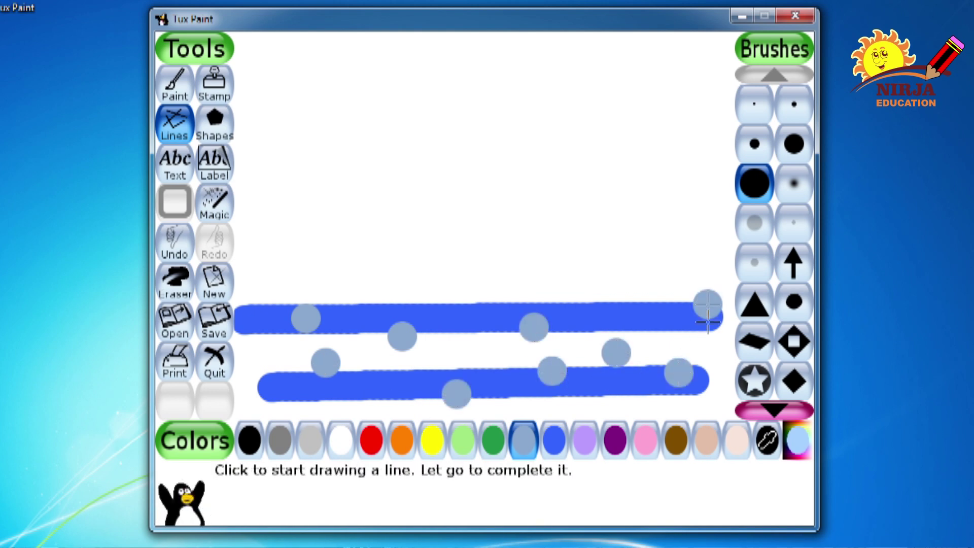
# - Choose a deep blue from the custom colour picker
pyautogui.click(790, 449)
pyautogui.click(472, 239)
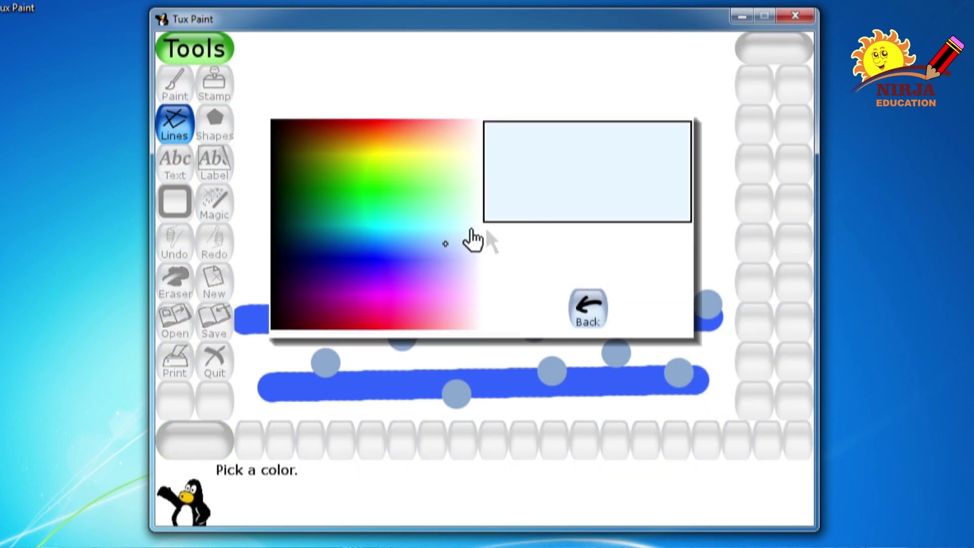
pyautogui.click(373, 266)
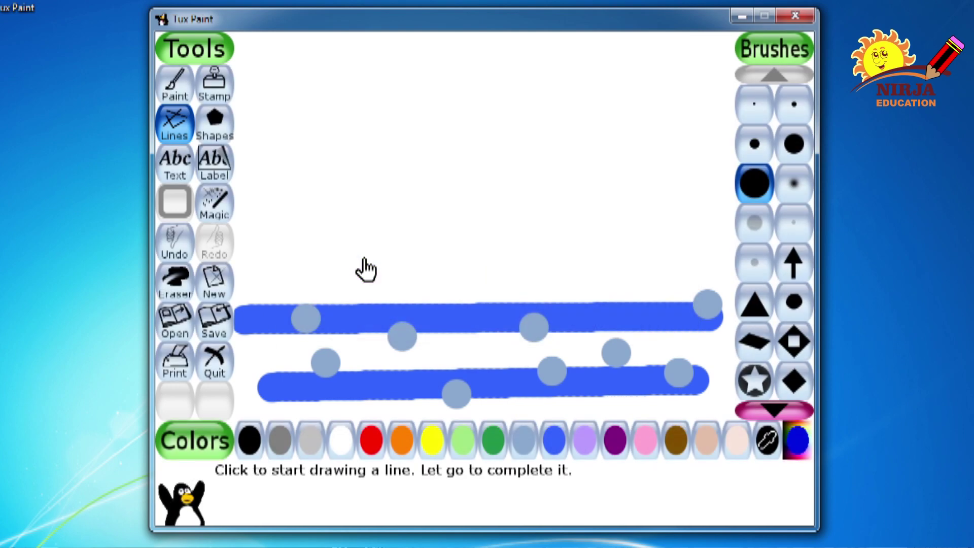
# - Scatter nine deep-blue dots across and around the two blue water stripes
pyautogui.click(366, 309)
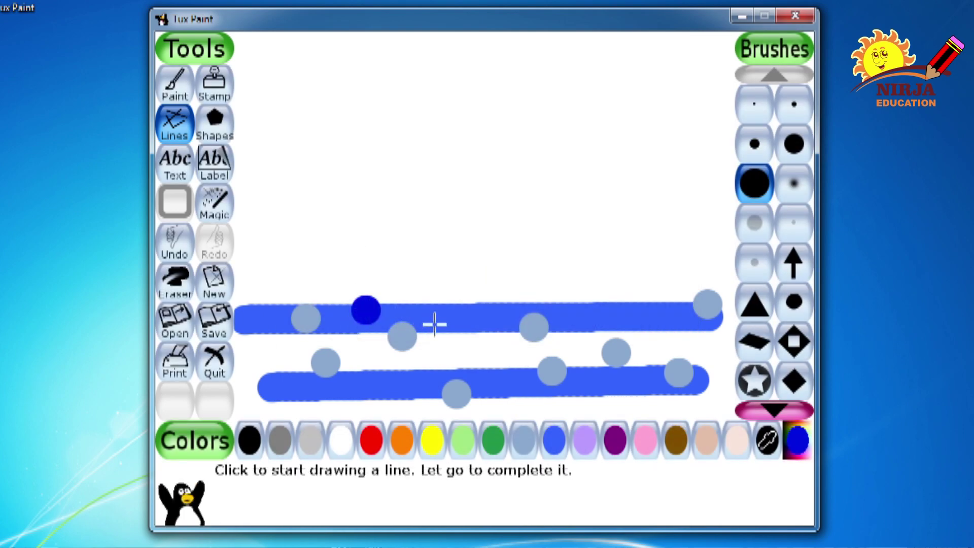
pyautogui.click(434, 325)
pyautogui.click(379, 369)
pyautogui.click(490, 365)
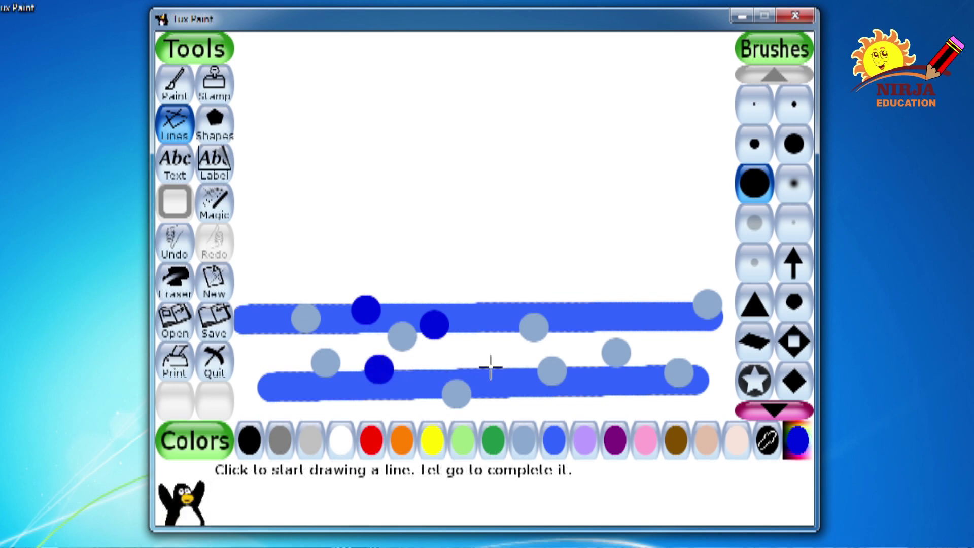
pyautogui.click(594, 317)
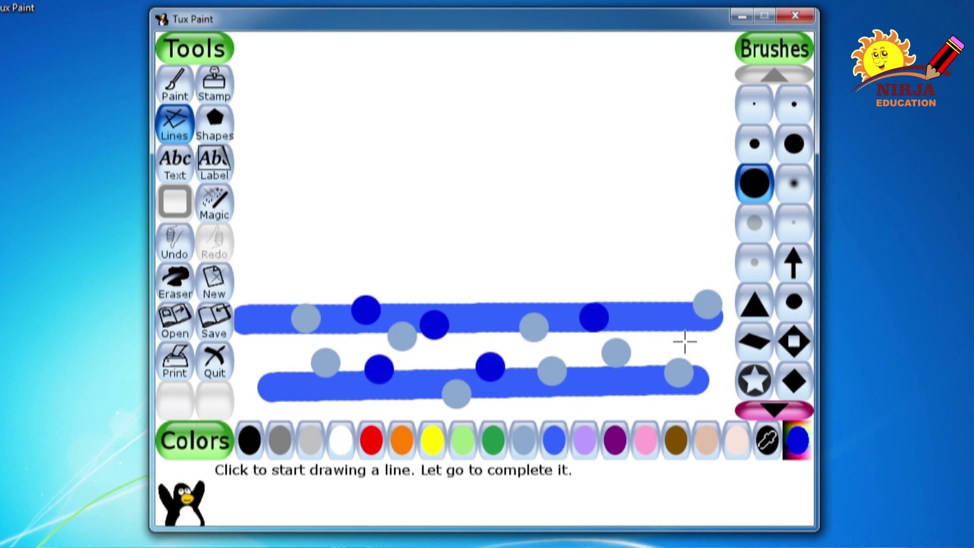
pyautogui.click(674, 323)
pyautogui.click(625, 386)
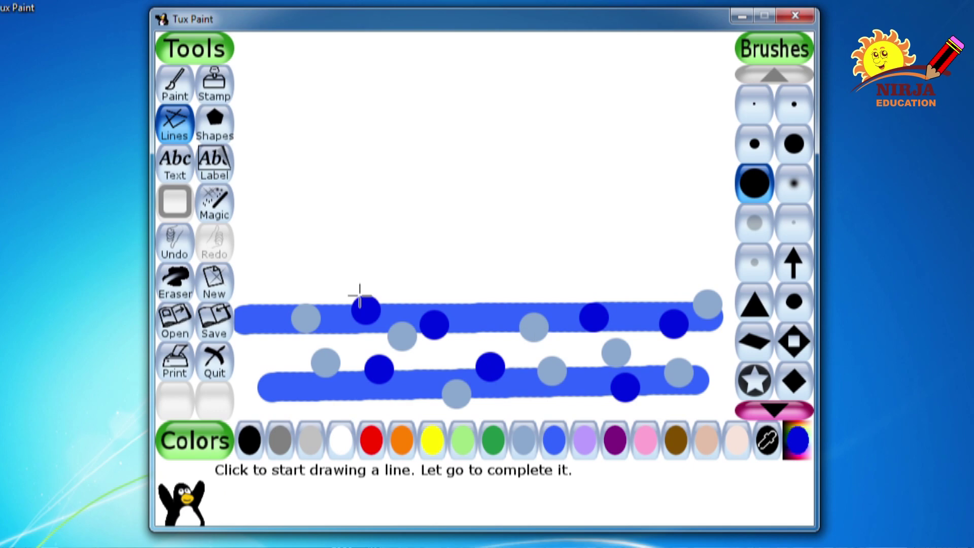
pyautogui.click(266, 345)
pyautogui.click(316, 400)
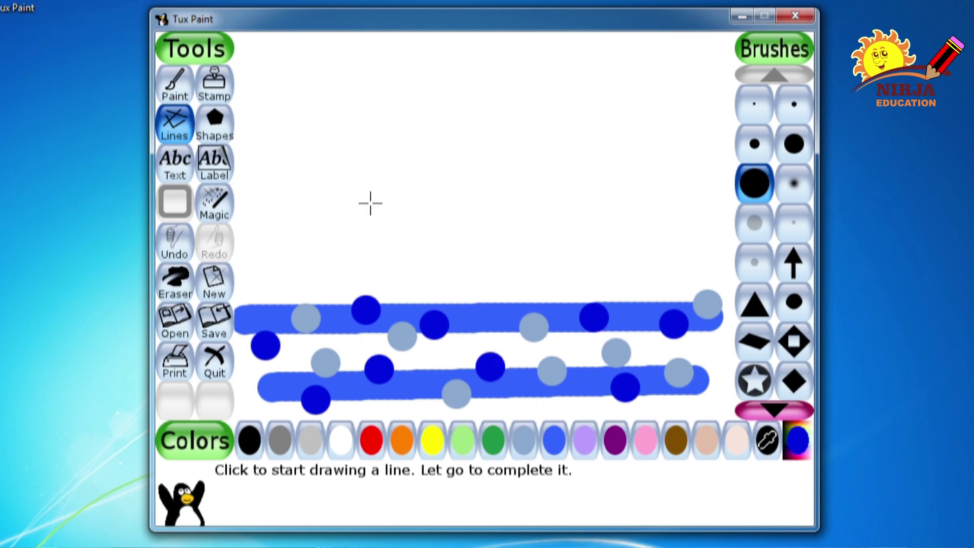
pyautogui.click(215, 208)
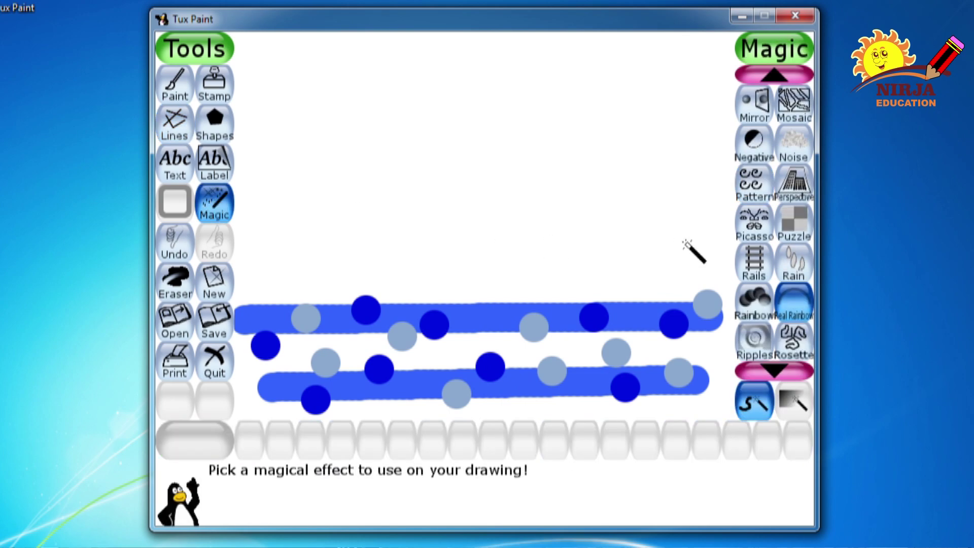
# - Smudge the blue stripes and dots into a swirling water band using Magic Smudge
pyautogui.click(766, 369)
pyautogui.click(766, 369)
pyautogui.click(764, 305)
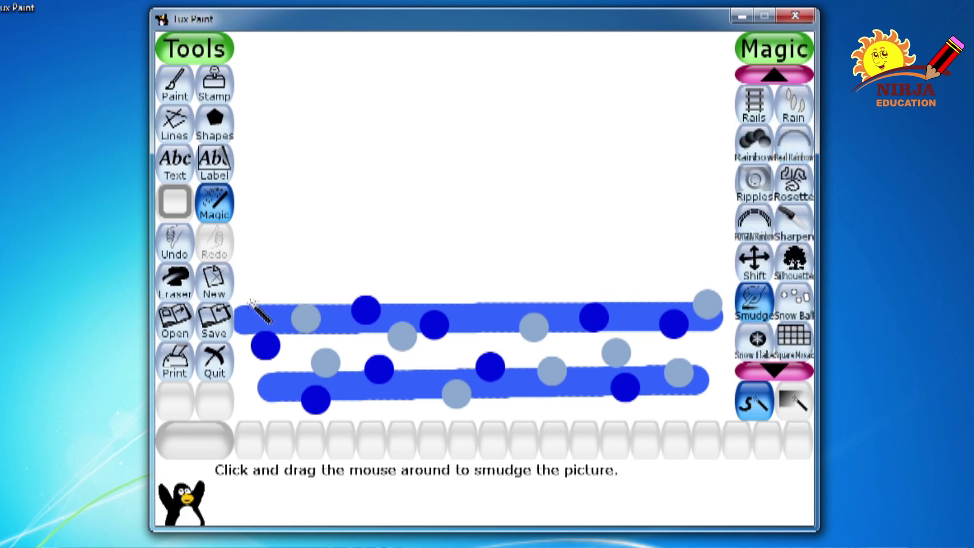
pyautogui.moveTo(249, 302)
pyautogui.mouseDown()
pyautogui.moveTo(372, 375)
pyautogui.moveTo(498, 407)
pyautogui.moveTo(388, 337)
pyautogui.moveTo(583, 370)
pyautogui.moveTo(583, 406)
pyautogui.moveTo(716, 374)
pyautogui.moveTo(626, 311)
pyautogui.moveTo(698, 246)
pyautogui.moveTo(673, 398)
pyautogui.moveTo(561, 235)
pyautogui.moveTo(663, 387)
pyautogui.moveTo(608, 323)
pyautogui.mouseUp()
pyautogui.moveTo(577, 350)
pyautogui.mouseDown()
pyautogui.moveTo(522, 285)
pyautogui.moveTo(599, 304)
pyautogui.moveTo(411, 309)
pyautogui.moveTo(578, 312)
pyautogui.moveTo(542, 368)
pyautogui.moveTo(463, 372)
pyautogui.moveTo(313, 302)
pyautogui.moveTo(446, 304)
pyautogui.moveTo(274, 350)
pyautogui.moveTo(450, 290)
pyautogui.moveTo(308, 374)
pyautogui.moveTo(620, 398)
pyautogui.moveTo(605, 394)
pyautogui.moveTo(676, 413)
pyautogui.moveTo(504, 398)
pyautogui.moveTo(218, 337)
pyautogui.moveTo(322, 359)
pyautogui.moveTo(368, 408)
pyautogui.moveTo(467, 387)
pyautogui.moveTo(507, 409)
pyautogui.moveTo(601, 391)
pyautogui.mouseUp()
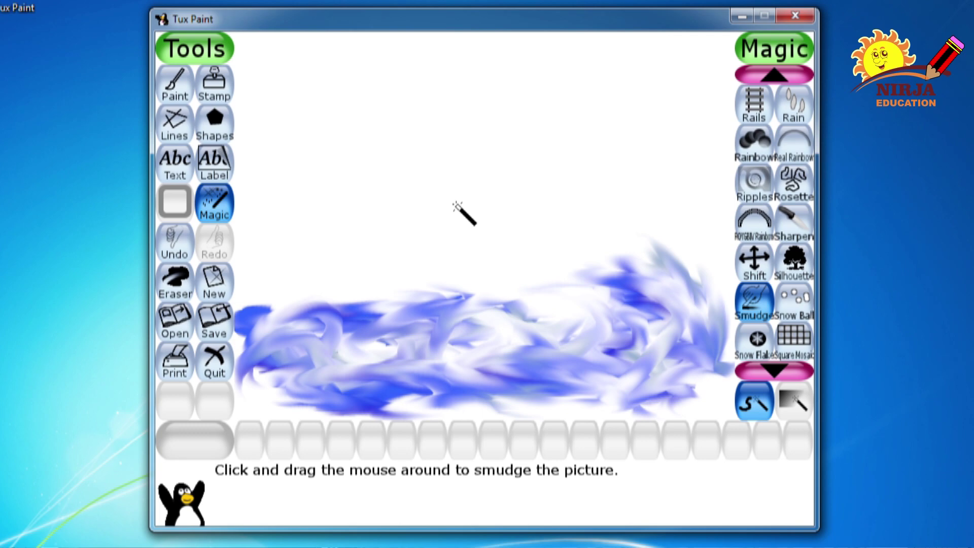
pyautogui.click(174, 133)
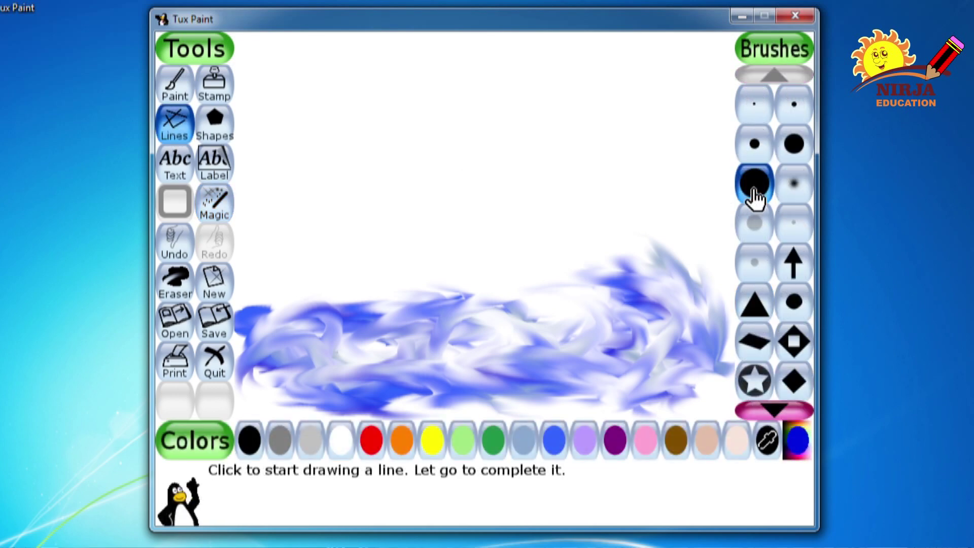
# - Draw two crossing orange diagonals and three short orange lines in the sky
pyautogui.click(405, 448)
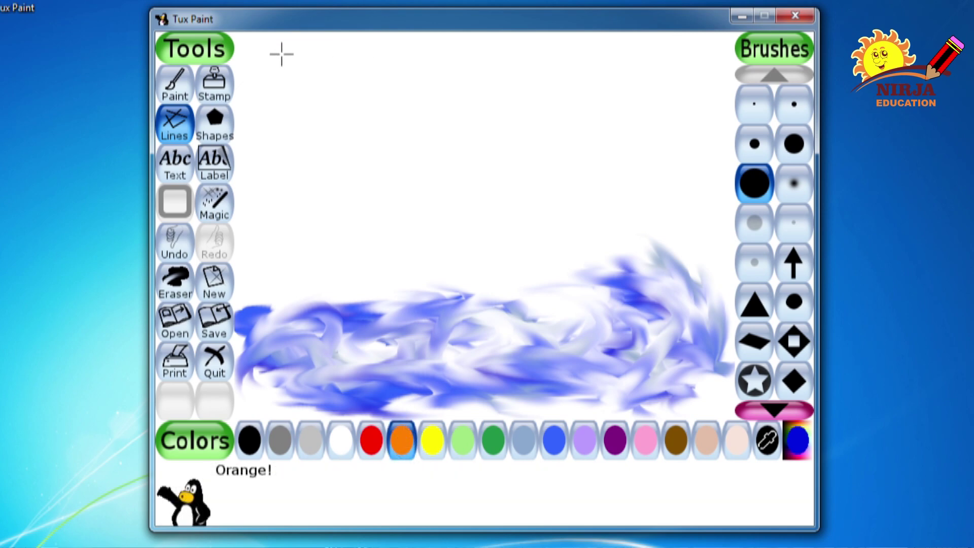
pyautogui.moveTo(282, 55); pyautogui.dragTo(681, 185)
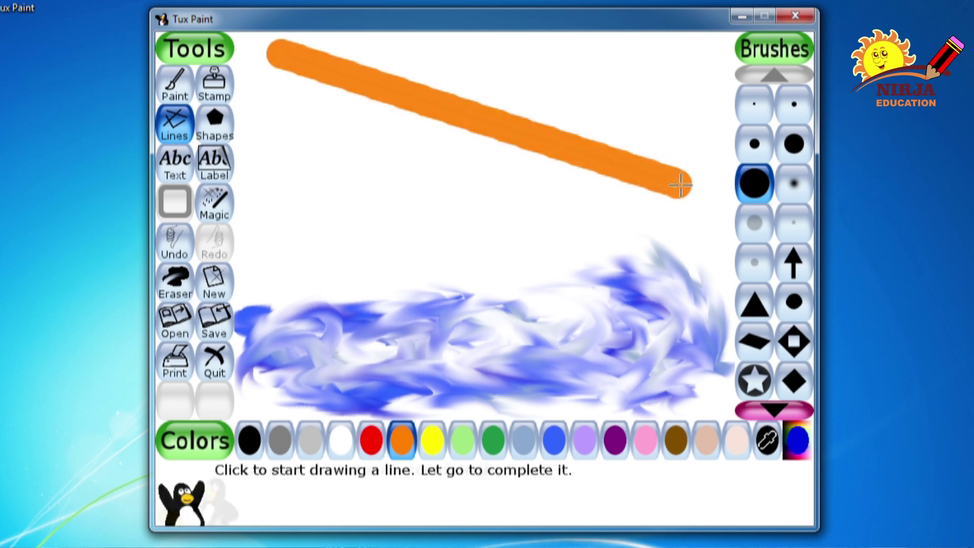
pyautogui.moveTo(288, 202); pyautogui.dragTo(620, 46)
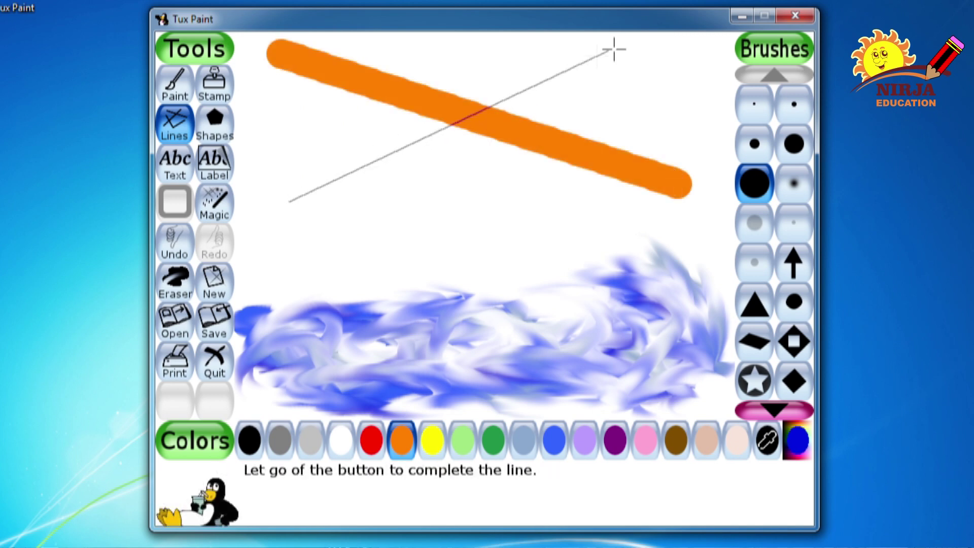
pyautogui.moveTo(452, 201); pyautogui.dragTo(509, 201)
pyautogui.moveTo(335, 108); pyautogui.dragTo(279, 130)
pyautogui.moveTo(648, 108); pyautogui.dragTo(694, 137)
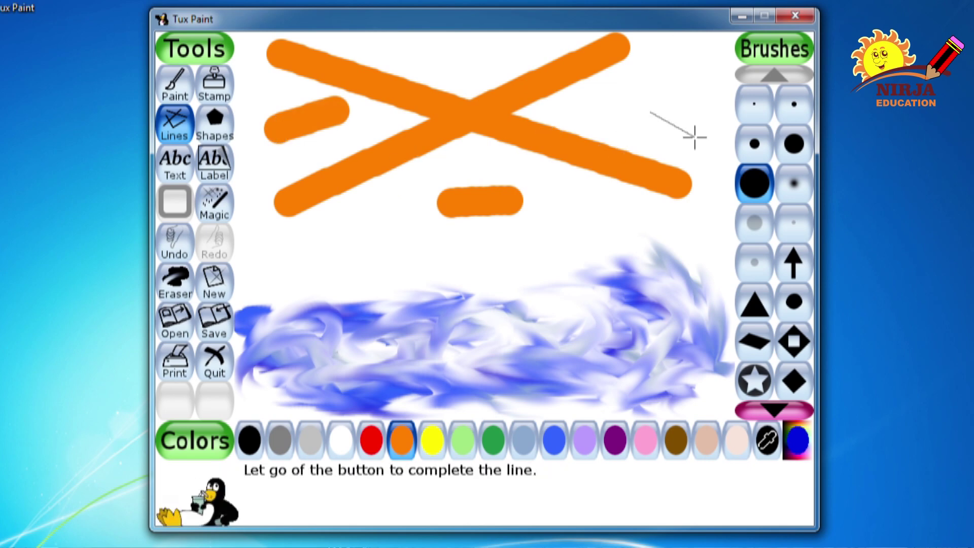
# - Add three thick yellow lines down the left, middle and right of the sky
pyautogui.click(431, 449)
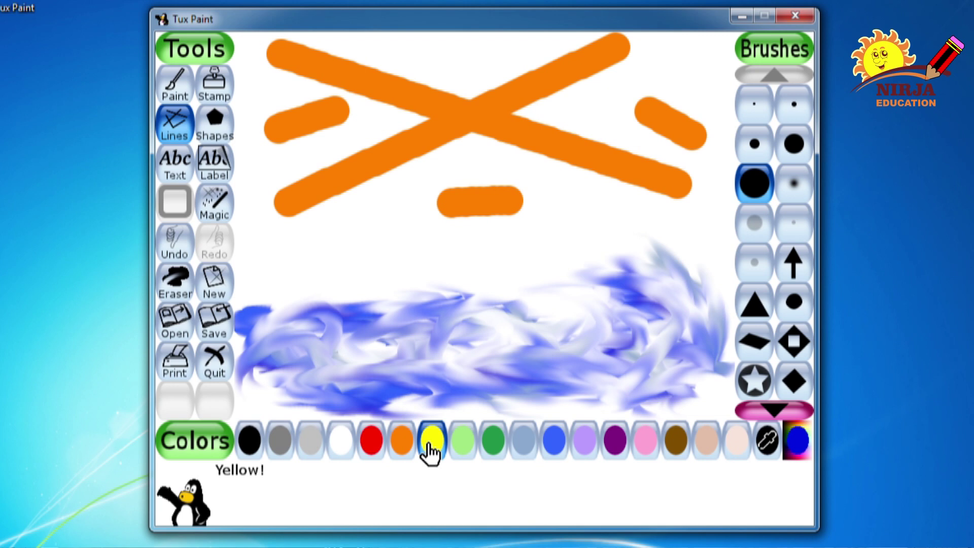
pyautogui.moveTo(277, 46); pyautogui.dragTo(376, 229)
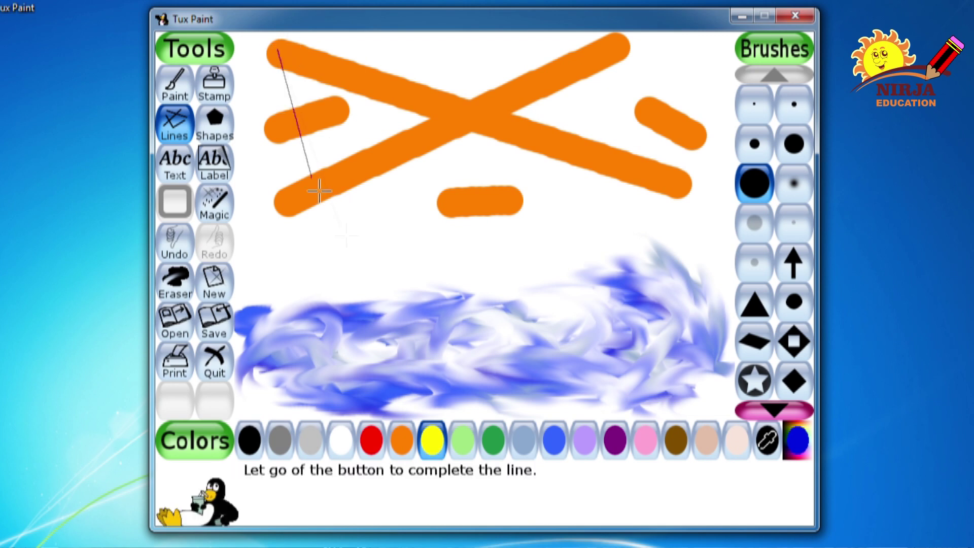
pyautogui.moveTo(659, 50); pyautogui.dragTo(554, 207)
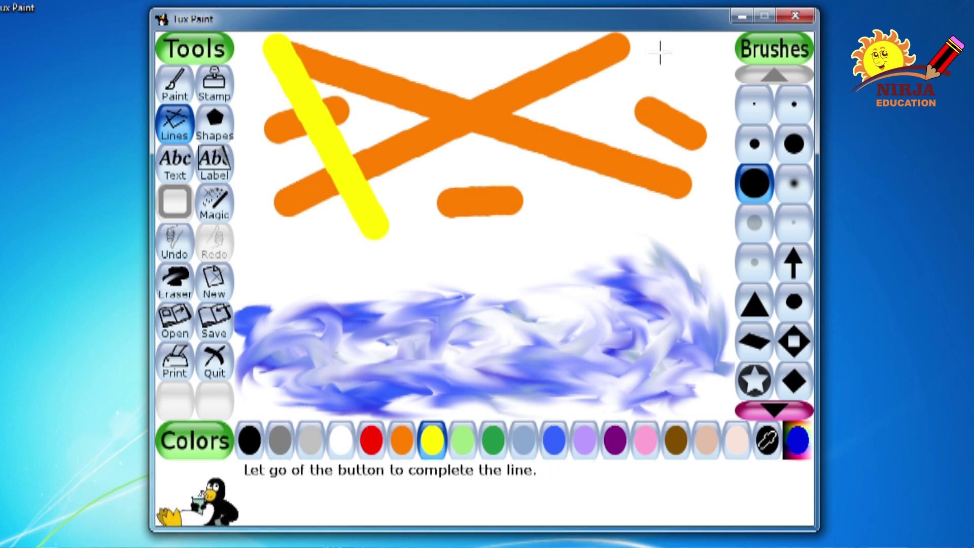
pyautogui.moveTo(484, 47); pyautogui.dragTo(464, 188)
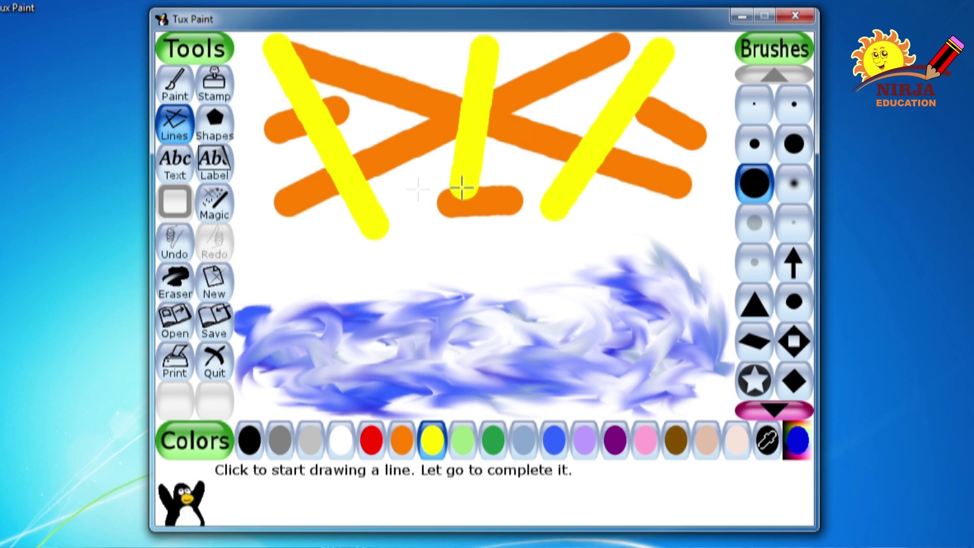
pyautogui.click(235, 210)
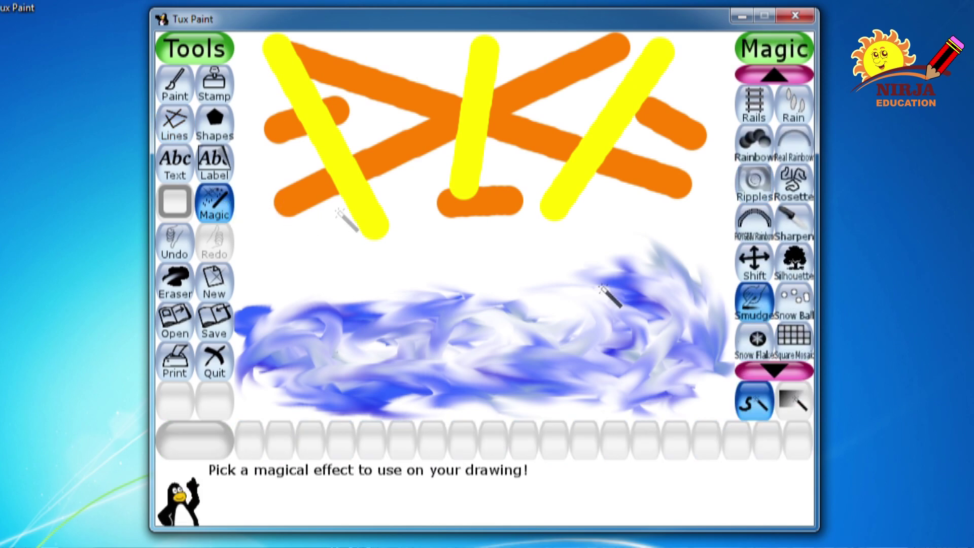
# - Smudge the orange and yellow sky lines into blended fiery streaks
pyautogui.click(755, 310)
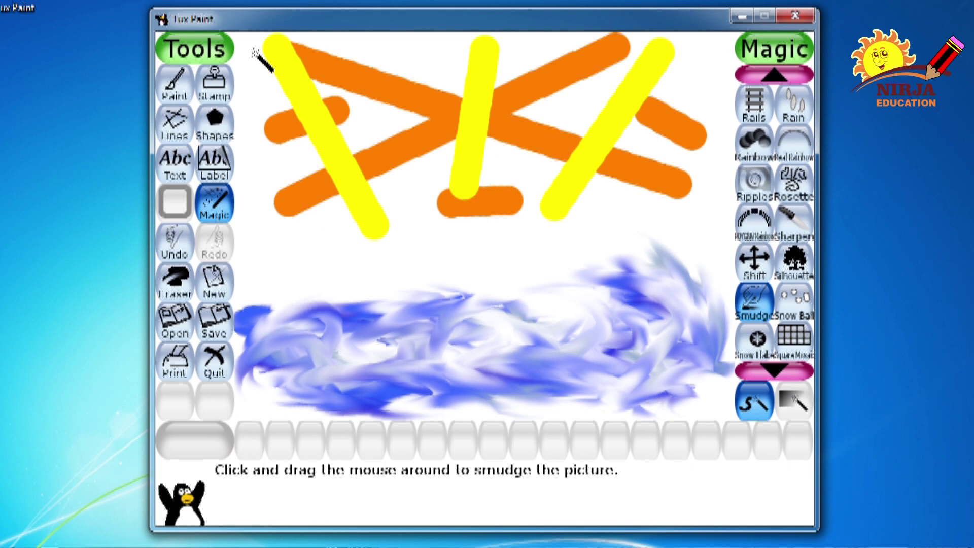
pyautogui.moveTo(255, 54)
pyautogui.mouseDown()
pyautogui.moveTo(530, 153)
pyautogui.moveTo(630, 132)
pyautogui.moveTo(406, 98)
pyautogui.mouseUp()
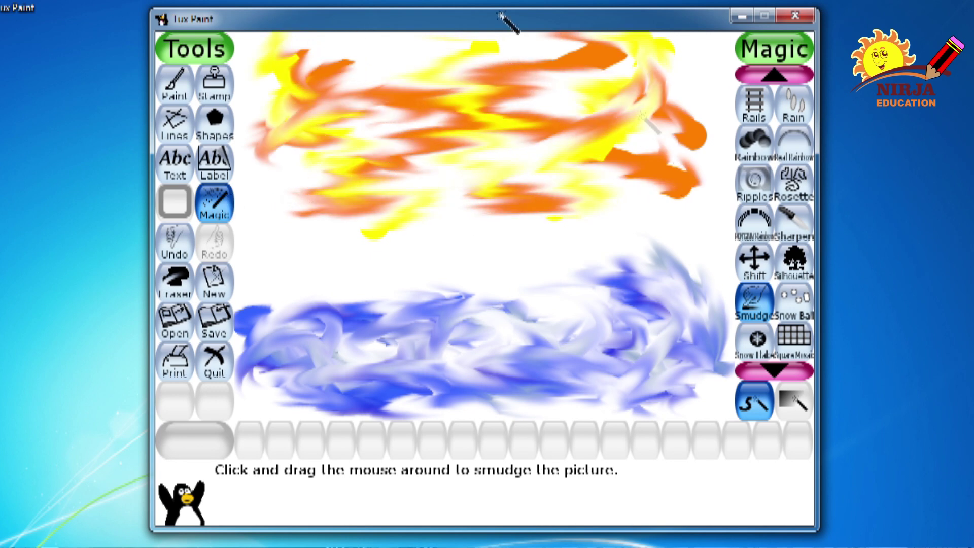
pyautogui.moveTo(617, 143)
pyautogui.mouseDown()
pyautogui.moveTo(691, 153)
pyautogui.moveTo(674, 80)
pyautogui.moveTo(655, 157)
pyautogui.moveTo(704, 126)
pyautogui.moveTo(528, 105)
pyautogui.moveTo(321, 127)
pyautogui.moveTo(269, 51)
pyautogui.mouseUp()
pyautogui.moveTo(289, 98)
pyautogui.mouseDown()
pyautogui.moveTo(266, 54)
pyautogui.moveTo(272, 148)
pyautogui.moveTo(394, 209)
pyautogui.moveTo(351, 142)
pyautogui.moveTo(528, 133)
pyautogui.moveTo(518, 99)
pyautogui.moveTo(530, 66)
pyautogui.moveTo(826, 17)
pyautogui.moveTo(624, 124)
pyautogui.moveTo(577, 37)
pyautogui.moveTo(538, 207)
pyautogui.moveTo(355, 248)
pyautogui.moveTo(503, 80)
pyautogui.moveTo(459, 117)
pyautogui.moveTo(372, 81)
pyautogui.moveTo(696, 207)
pyautogui.moveTo(644, 167)
pyautogui.moveTo(378, 98)
pyautogui.moveTo(543, 52)
pyautogui.moveTo(450, 200)
pyautogui.moveTo(441, 193)
pyautogui.mouseUp()
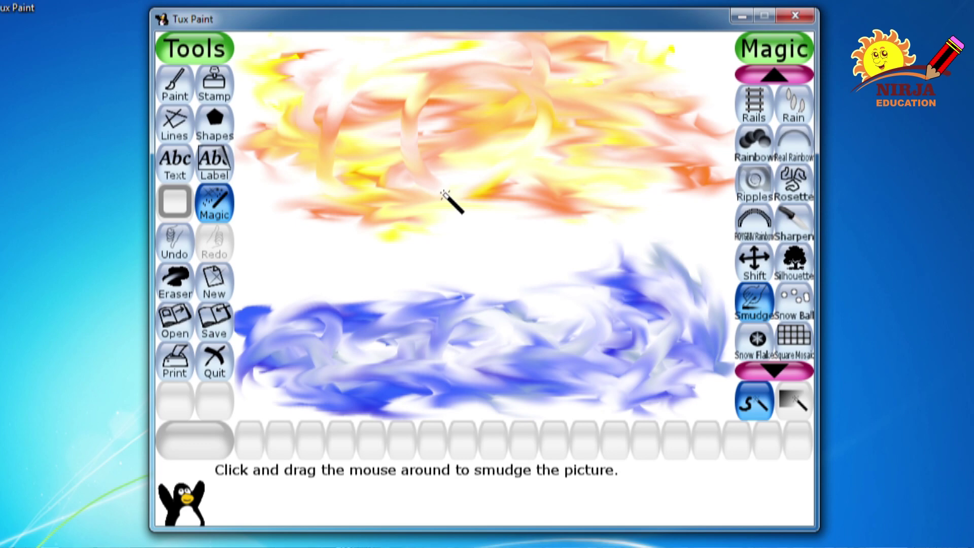
pyautogui.click(216, 101)
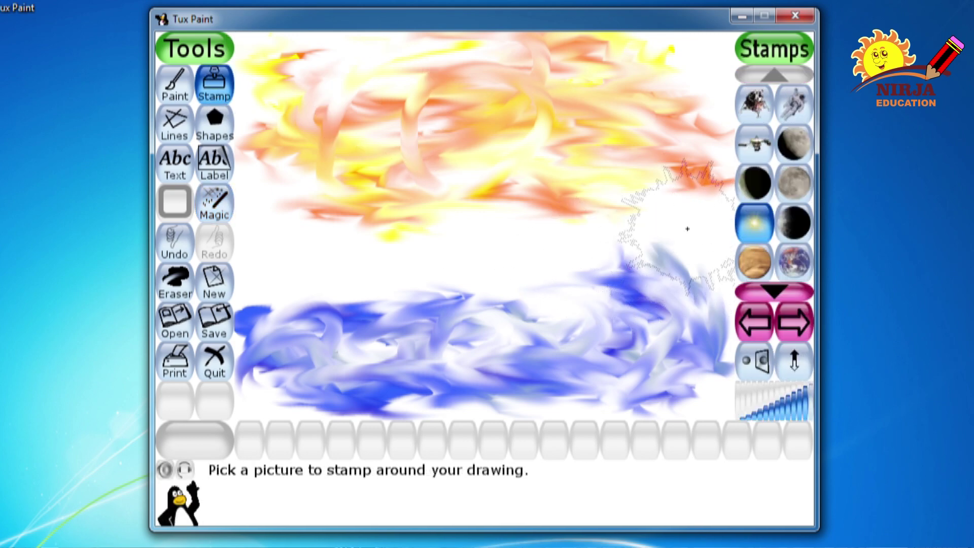
# - Stamp The Sun in the upper-right of the sky
pyautogui.click(751, 239)
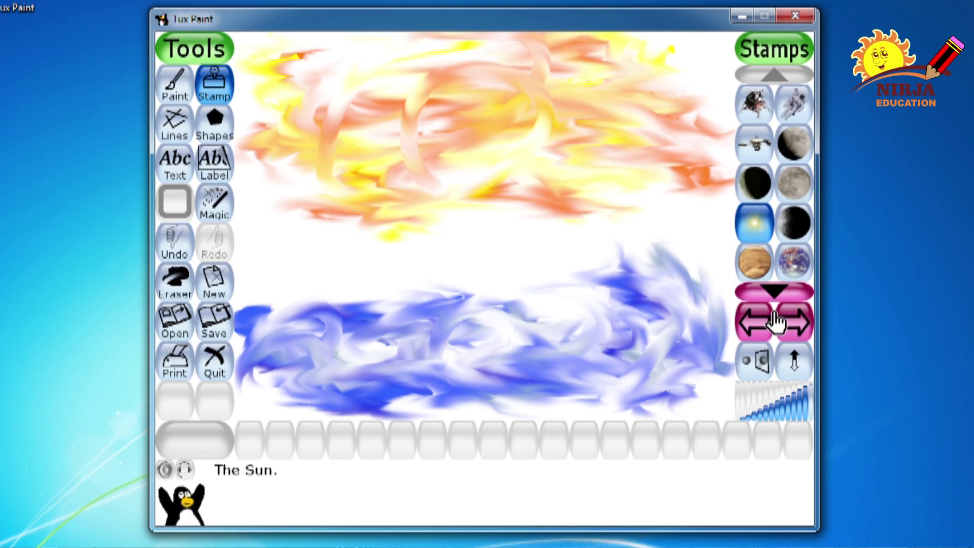
pyautogui.click(774, 289)
pyautogui.click(775, 289)
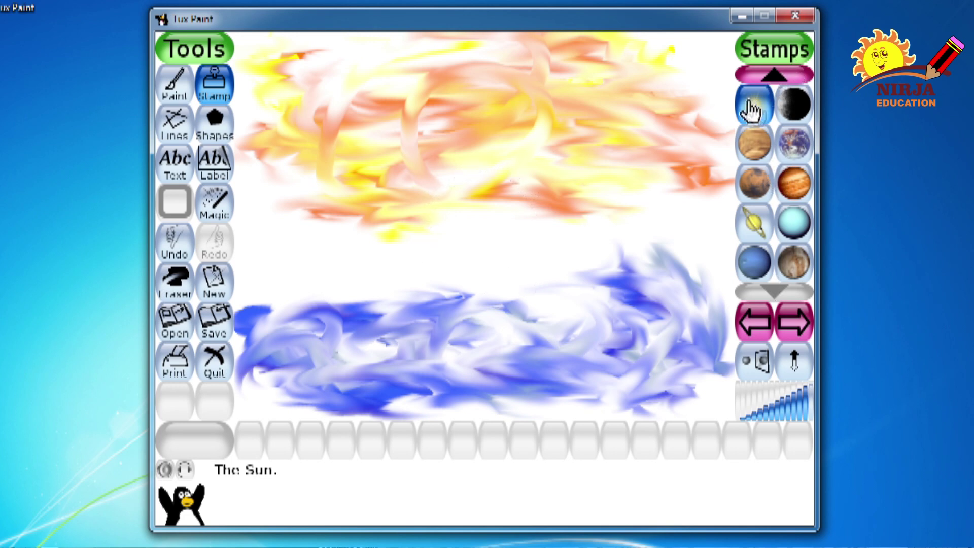
pyautogui.click(671, 76)
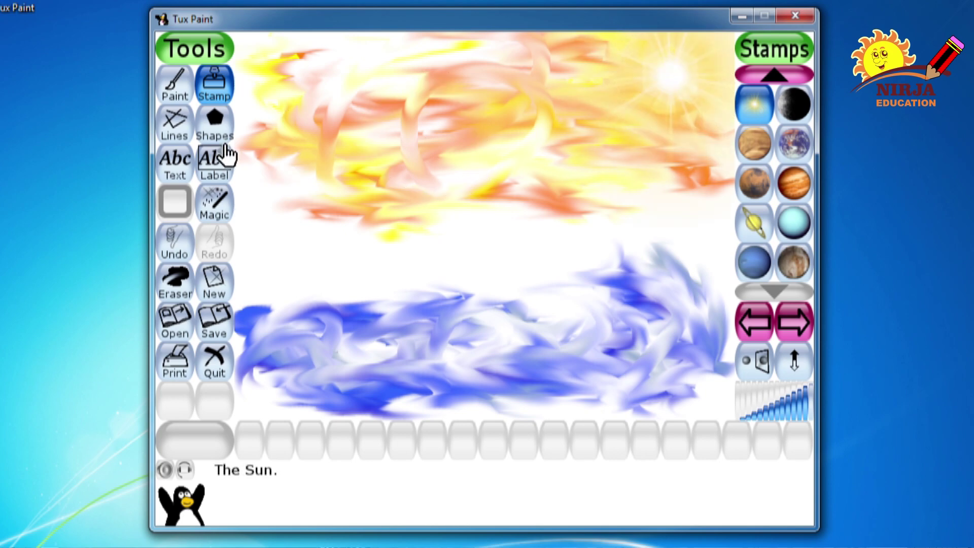
# - Browse to the vehicle stamps and select the walnut sailboat
pyautogui.click(788, 336)
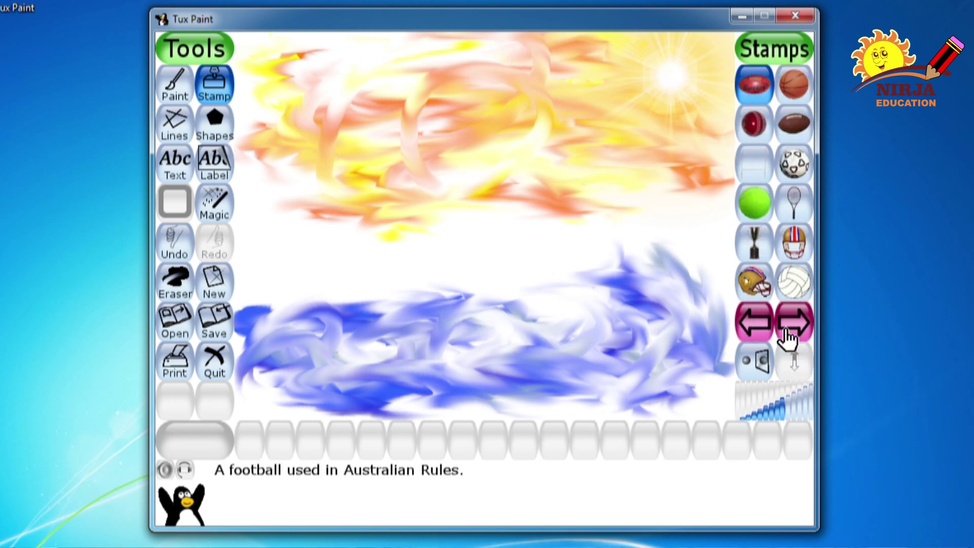
pyautogui.click(788, 336)
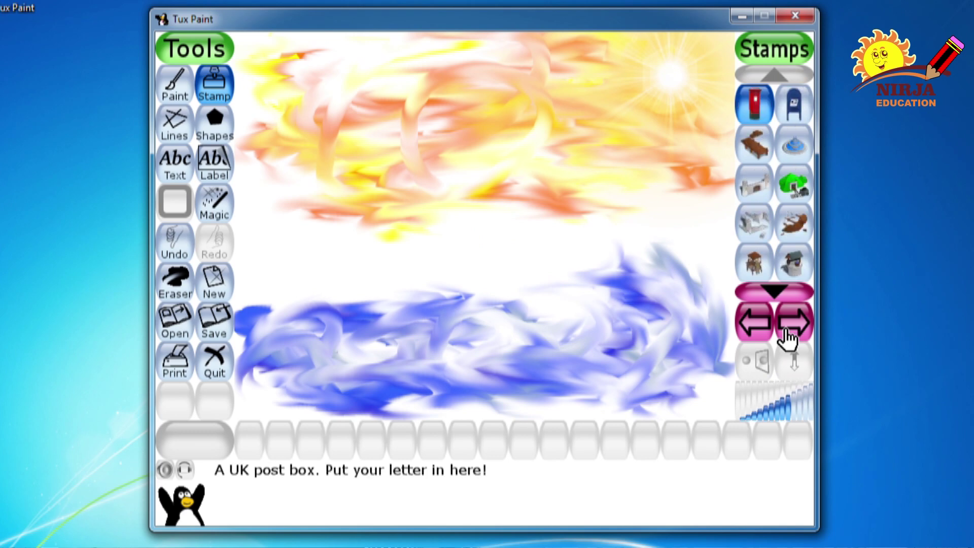
pyautogui.click(788, 336)
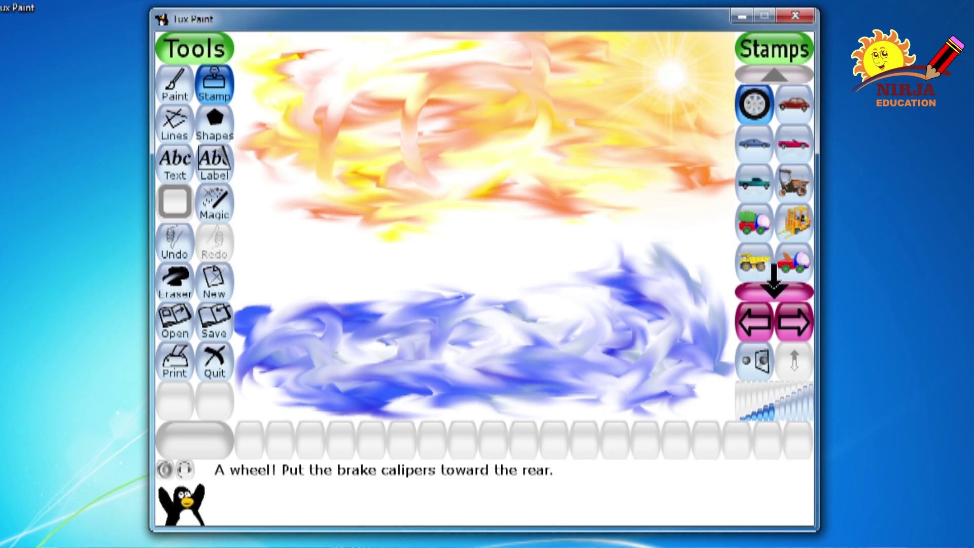
pyautogui.click(774, 284)
pyautogui.click(773, 284)
pyautogui.click(773, 285)
pyautogui.click(774, 284)
pyautogui.click(774, 284)
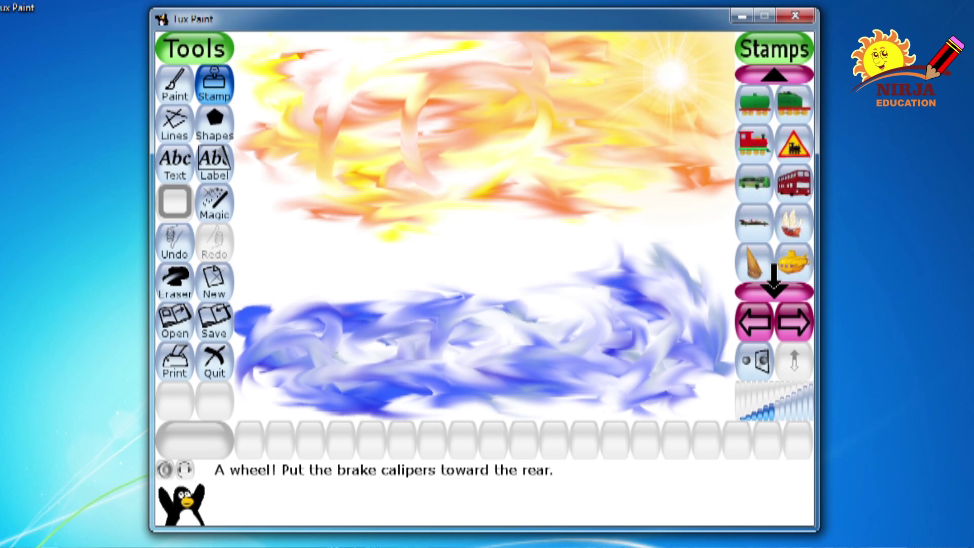
pyautogui.click(764, 267)
# - Place the walnut sailboat mid-water and stamp a waving Tux penguin inside it
pyautogui.click(461, 211)
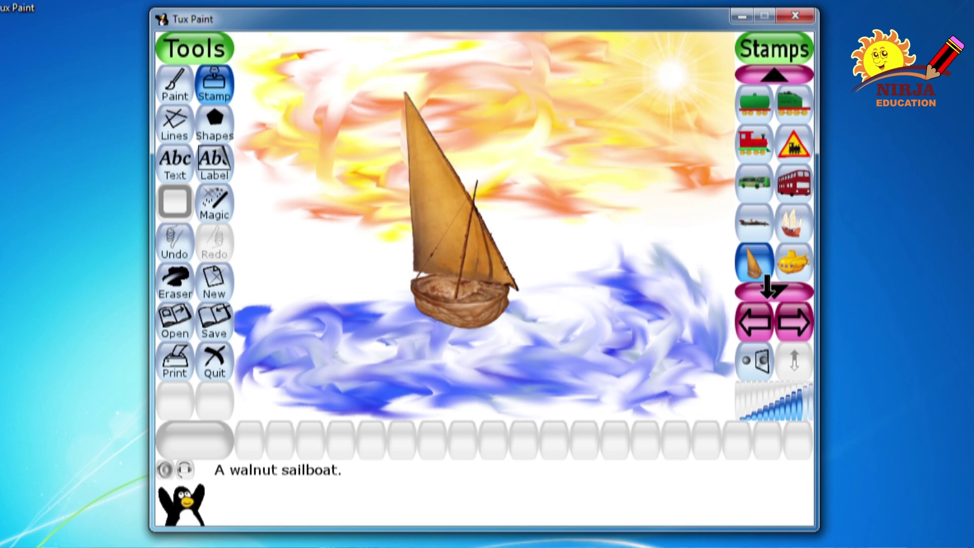
pyautogui.click(788, 338)
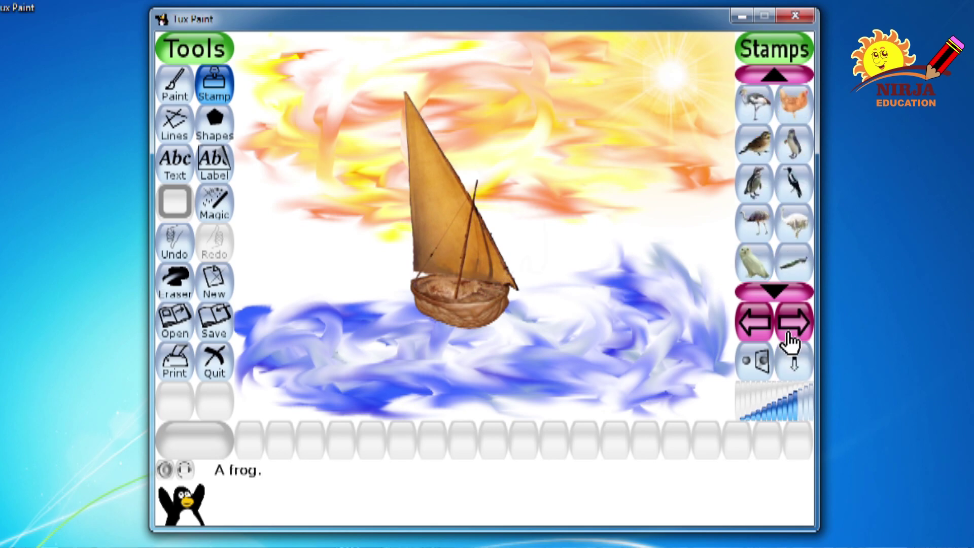
pyautogui.click(788, 336)
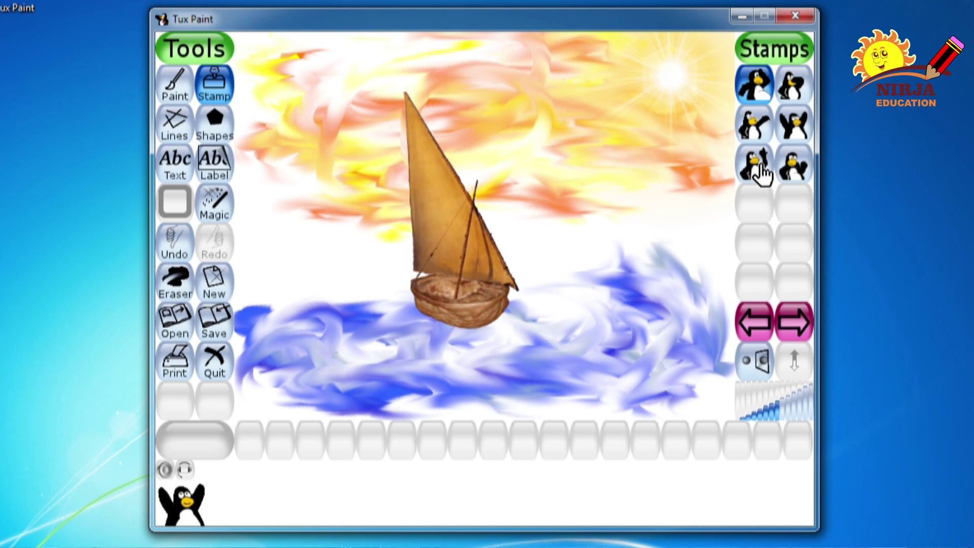
pyautogui.click(760, 170)
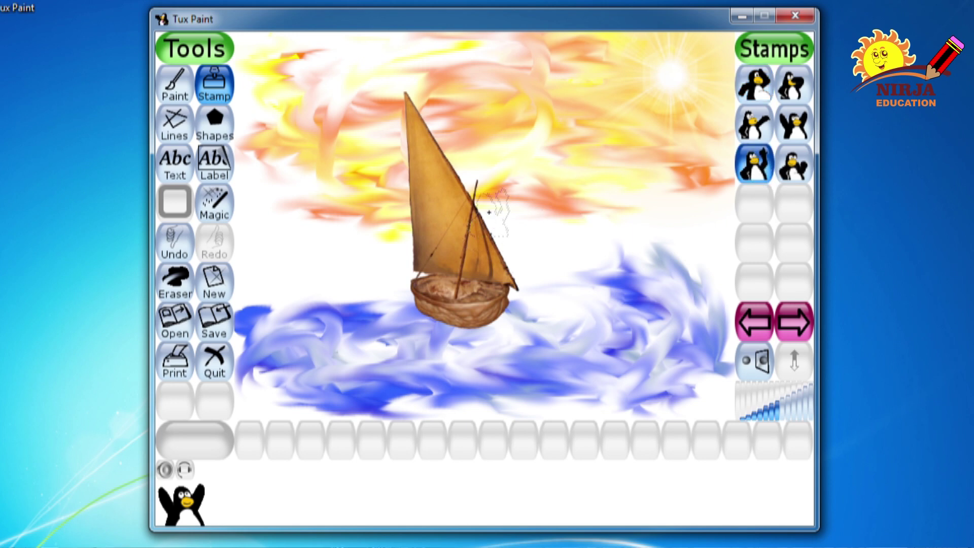
pyautogui.click(446, 277)
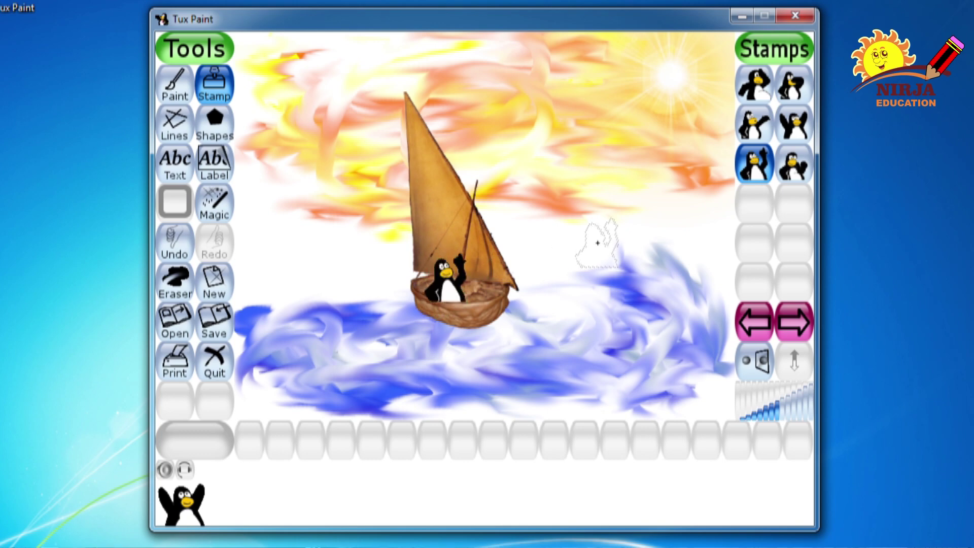